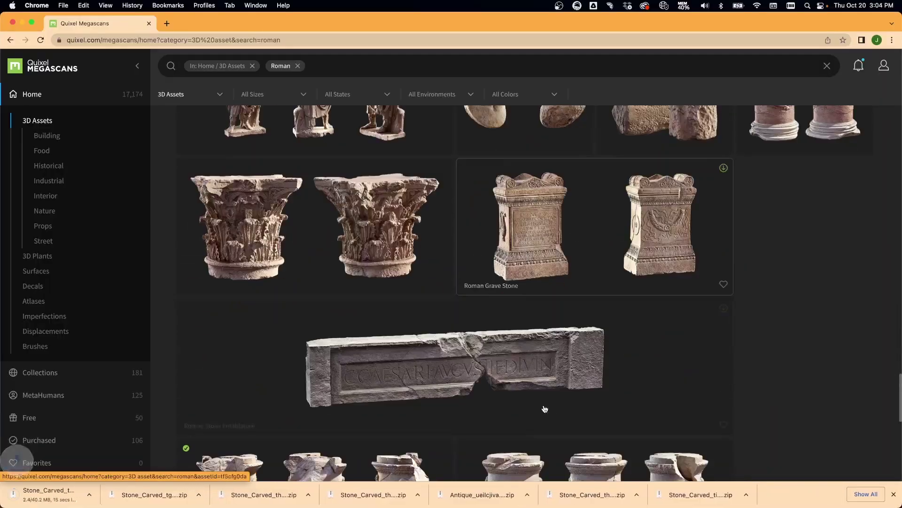
Step: Open the Roman Stone Entablature from the Roman search results in 3D Assets
scroll(544, 408, down, 5)
scroll(547, 408, up, 2)
scroll(547, 407, up, 2)
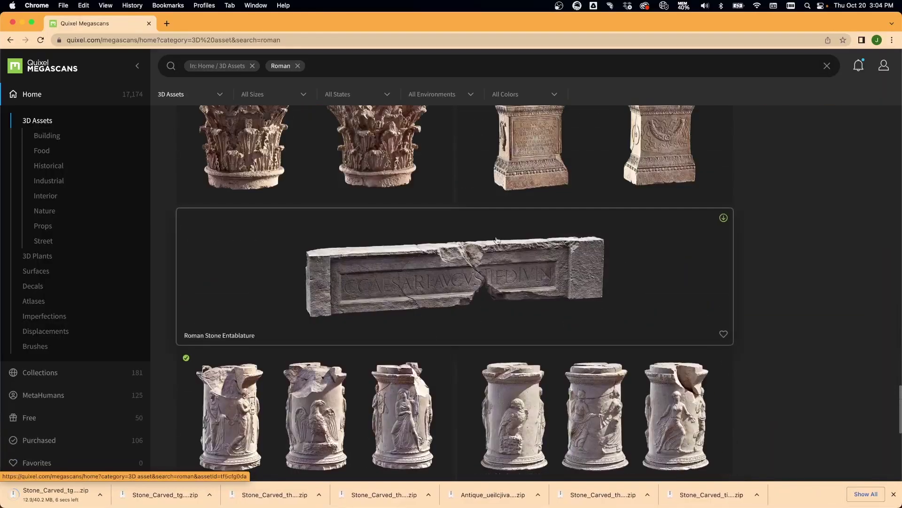
click(503, 258)
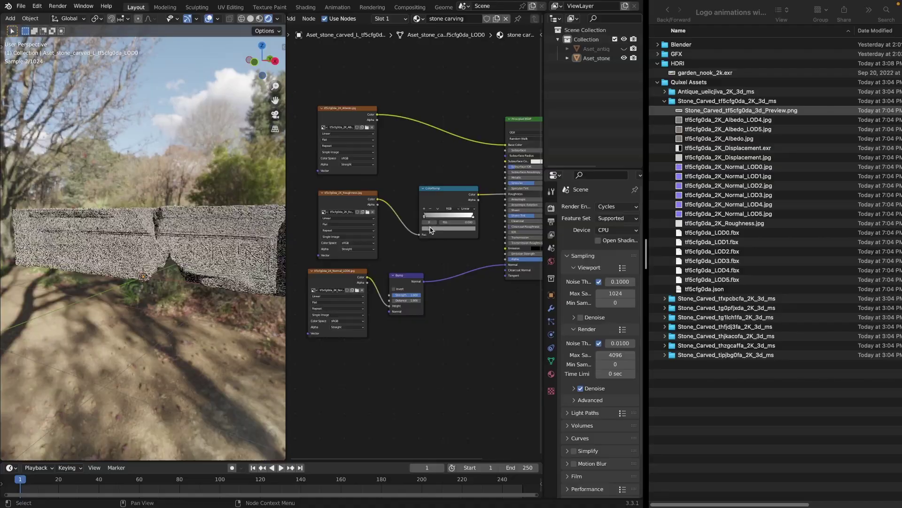
click(434, 221)
drag(464, 183, 464, 189)
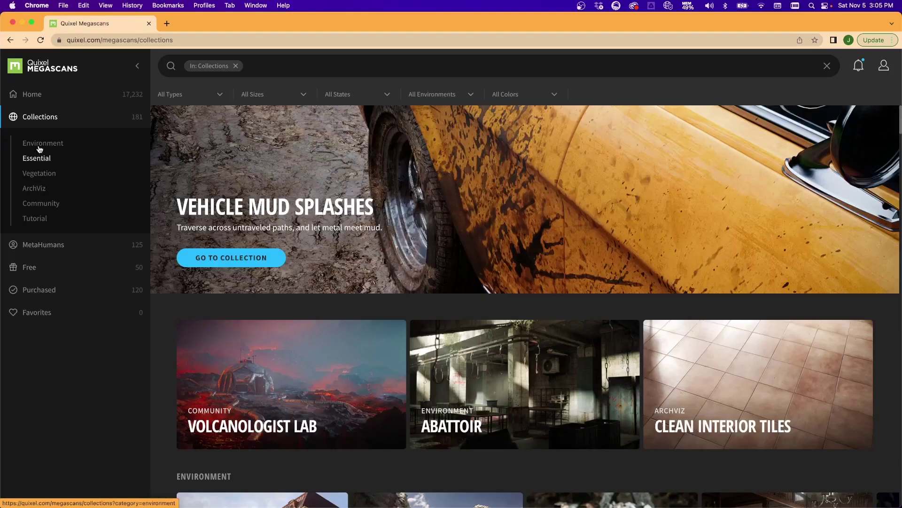
Step: Browse the Environment collections, looking into the Historic group and its Ancient Temple collection
click(39, 145)
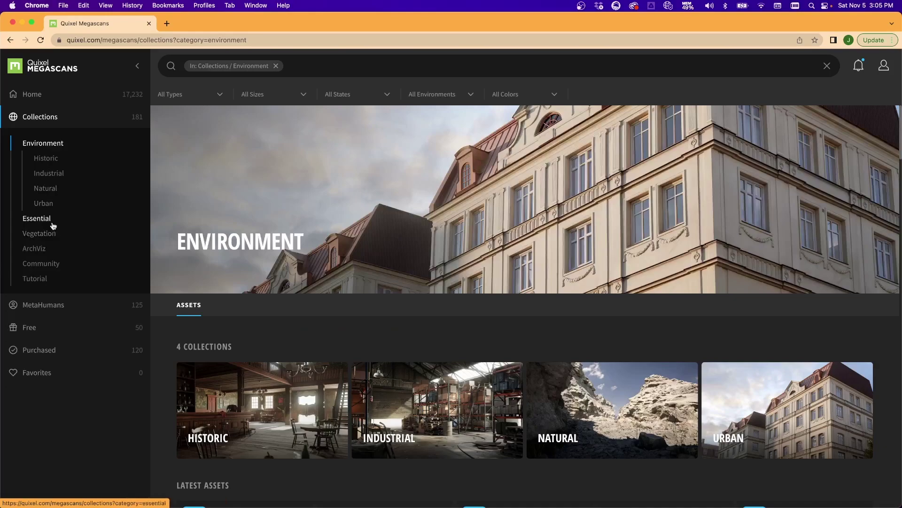
click(45, 159)
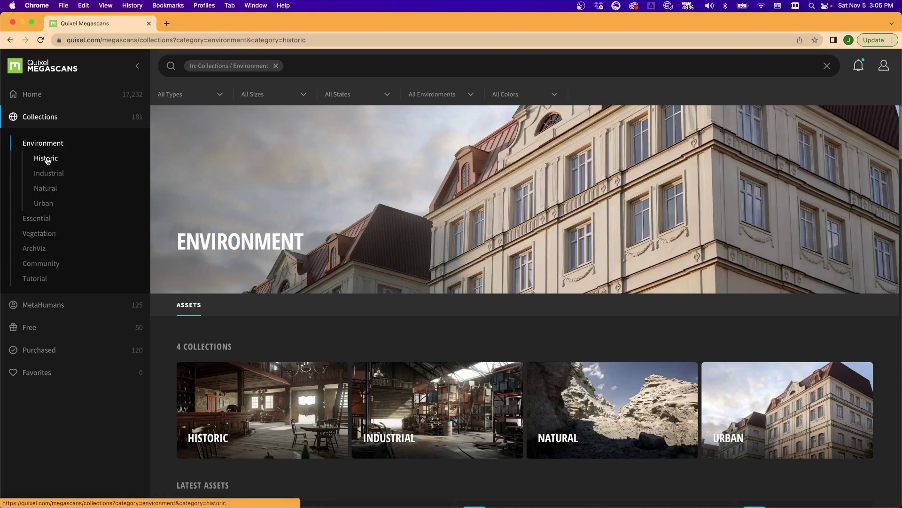
click(58, 173)
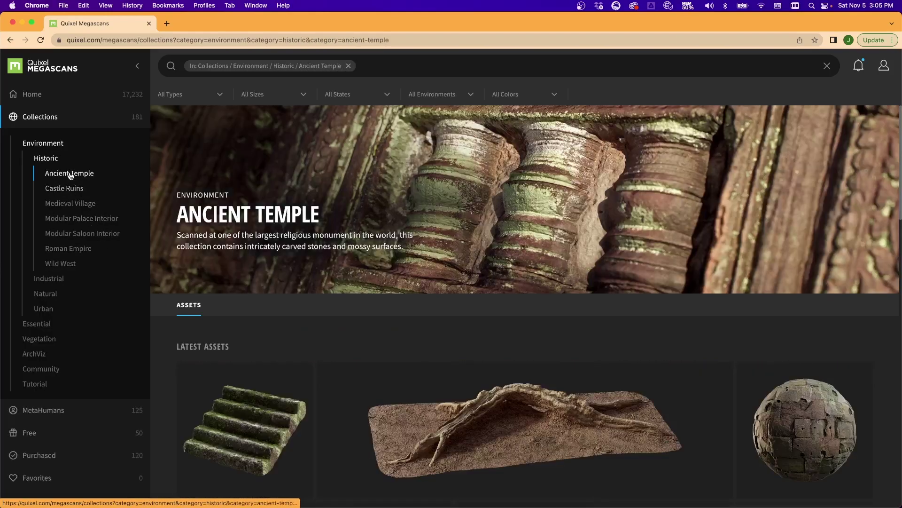
click(49, 280)
click(42, 279)
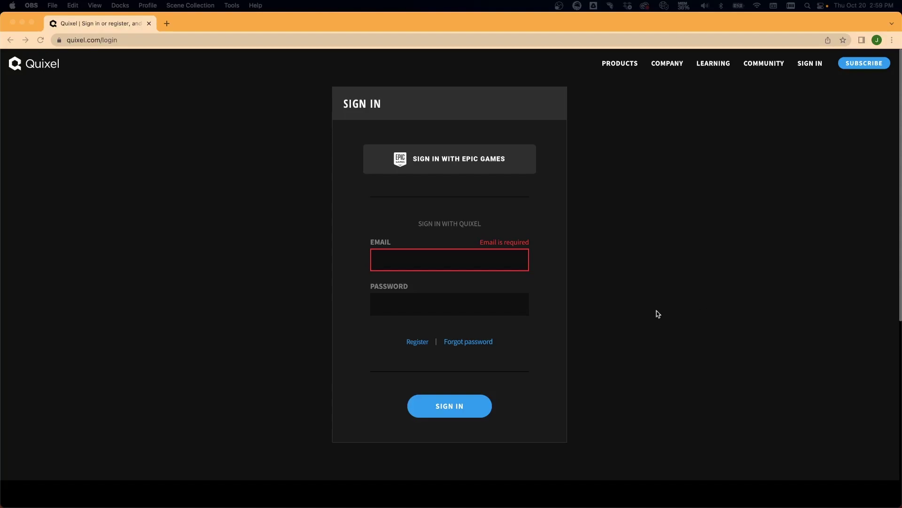
Step: View the account registration options from the Quixel sign-in page, and return to the sign-in page
click(93, 42)
click(109, 112)
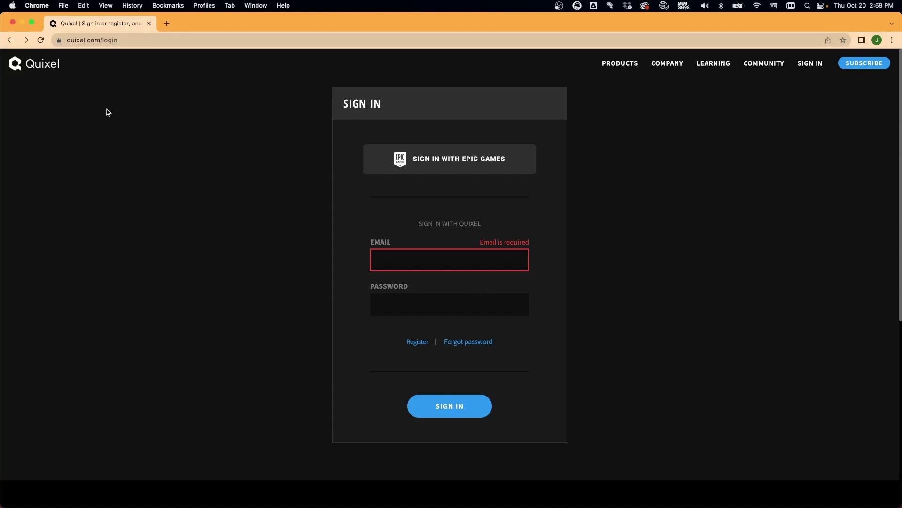
click(423, 344)
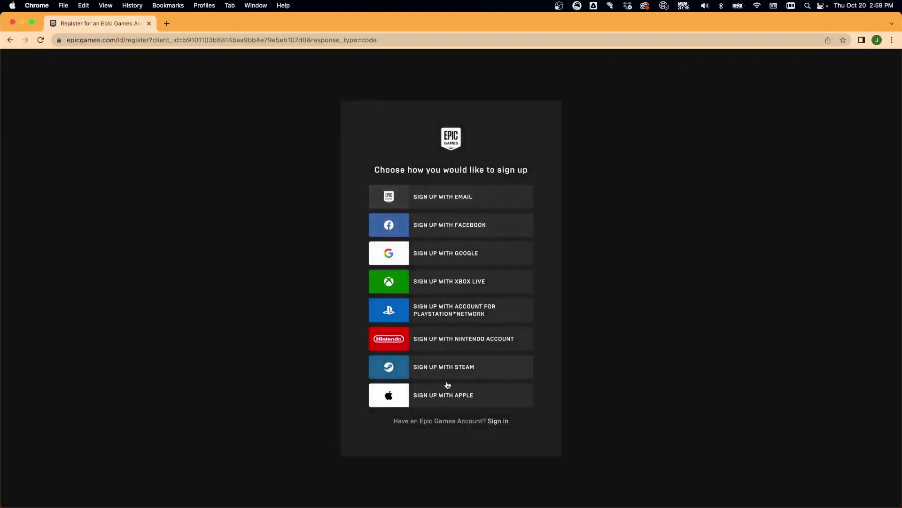
click(10, 40)
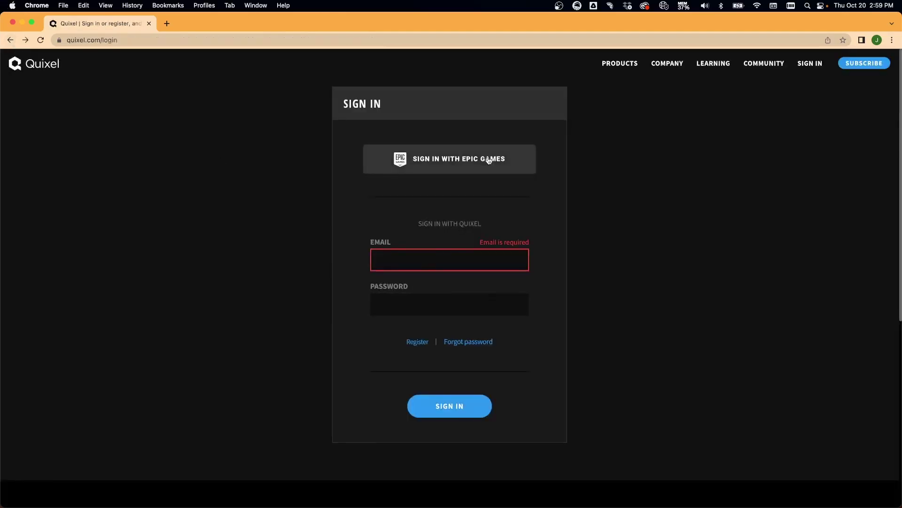
Step: Enter the Megascans section from the Quixel home page and open the personal scans library
scroll(413, 245, down, 3)
scroll(413, 247, down, 4)
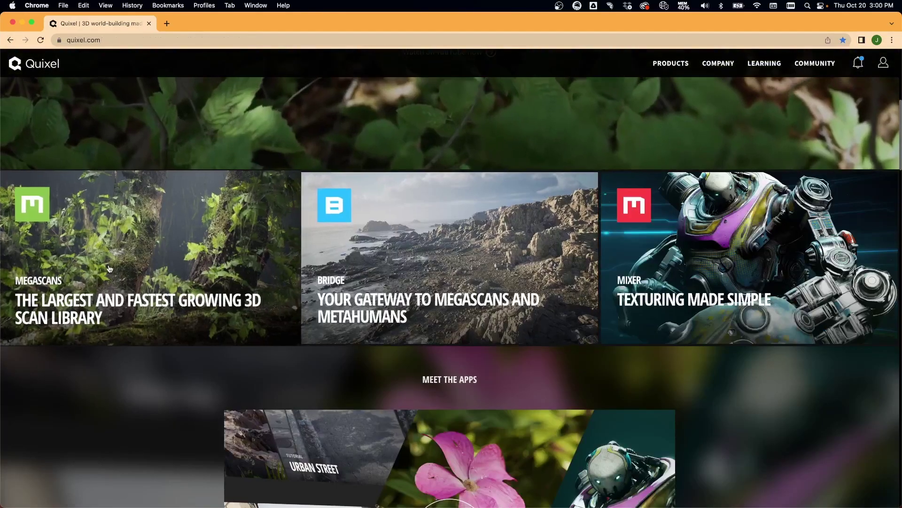
click(111, 266)
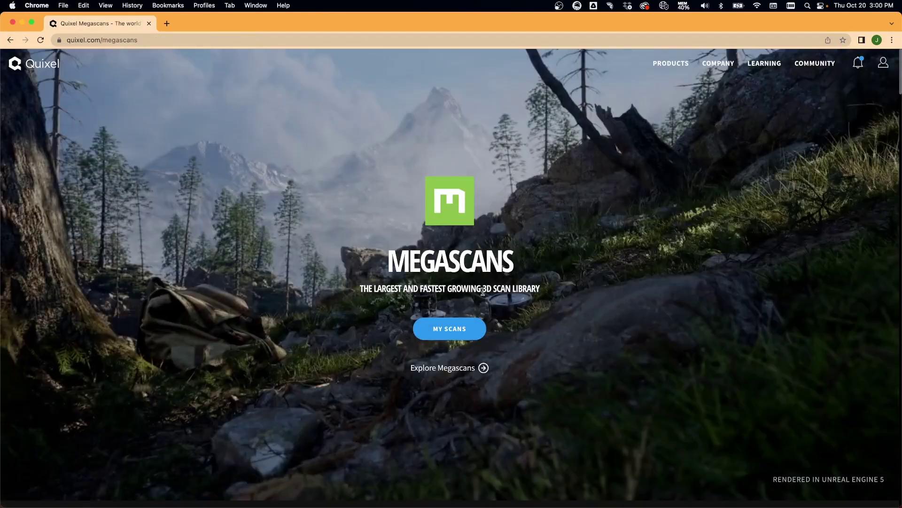
click(450, 329)
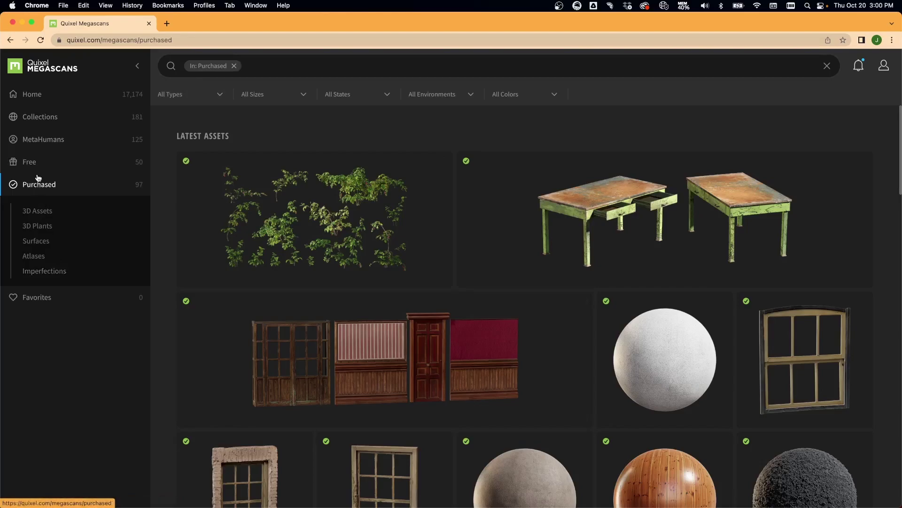
Step: Go to the full Megascans library and show its 3D Assets category
click(55, 99)
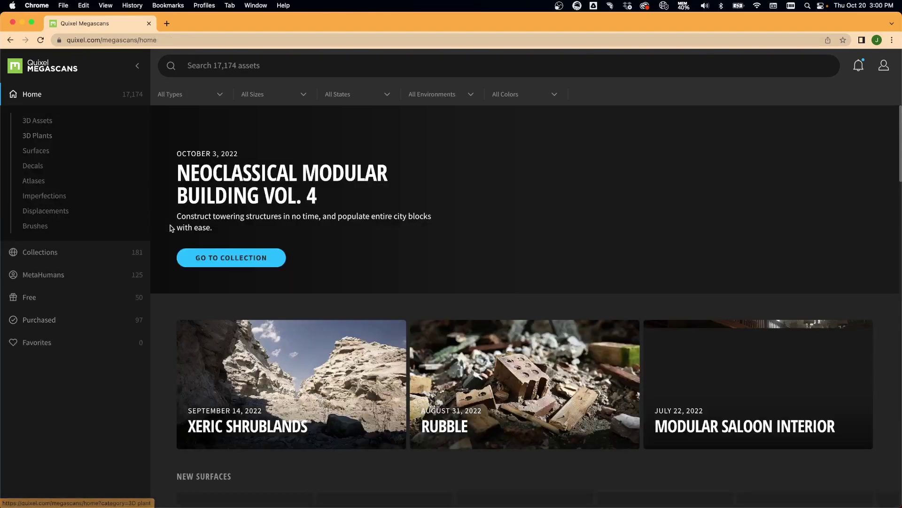
click(37, 120)
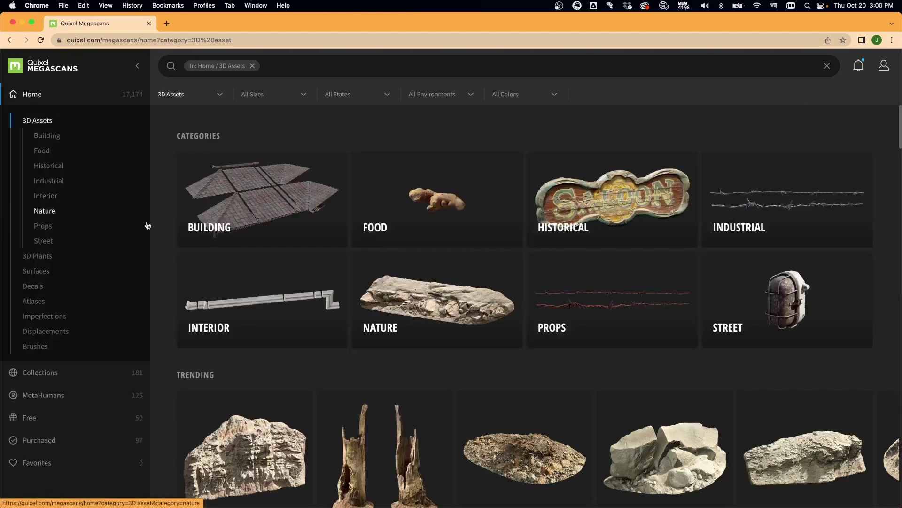
scroll(327, 353, down, 1)
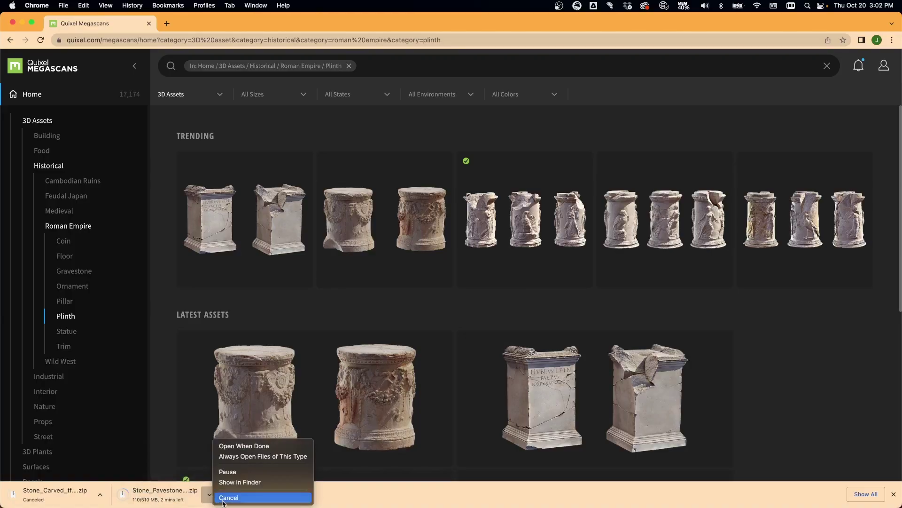
Step: Cancel the Stone_Pavestone download, and download the Roman Marble Ornate Plinth at 2K resolution
click(262, 493)
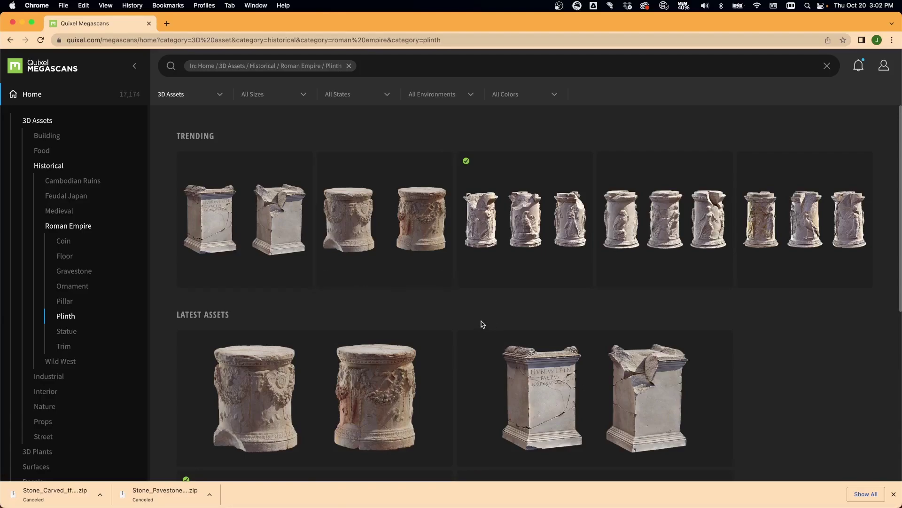
click(532, 216)
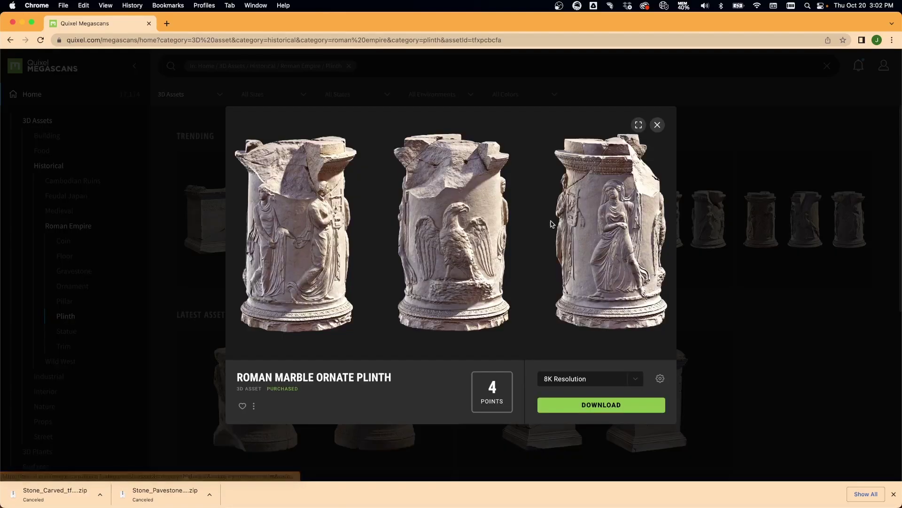
click(579, 381)
click(575, 325)
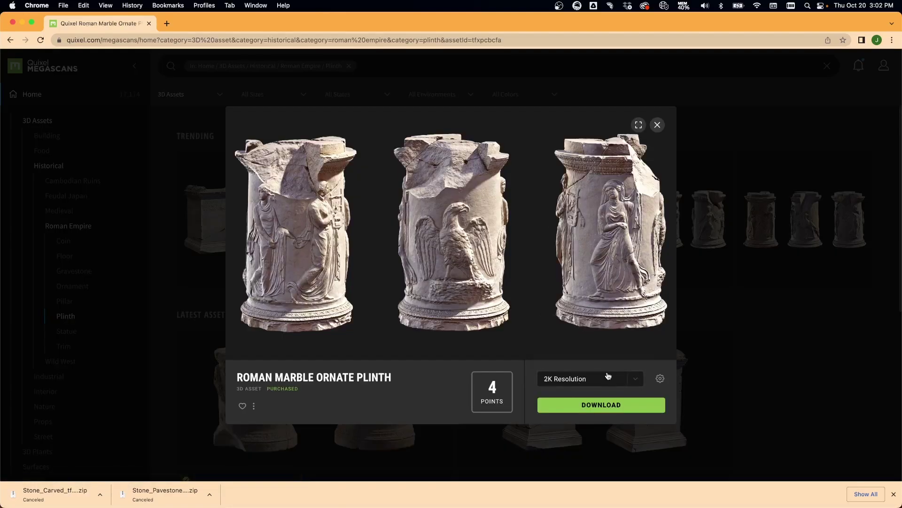
click(579, 405)
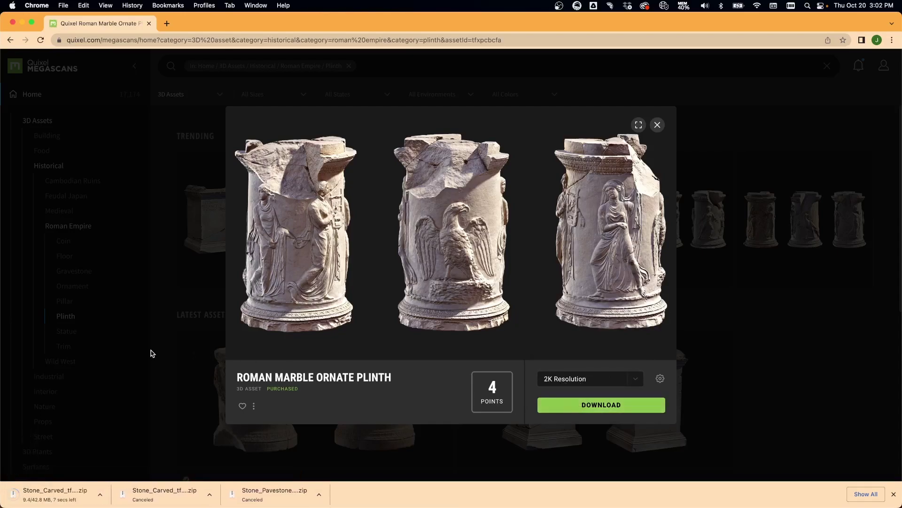
click(178, 345)
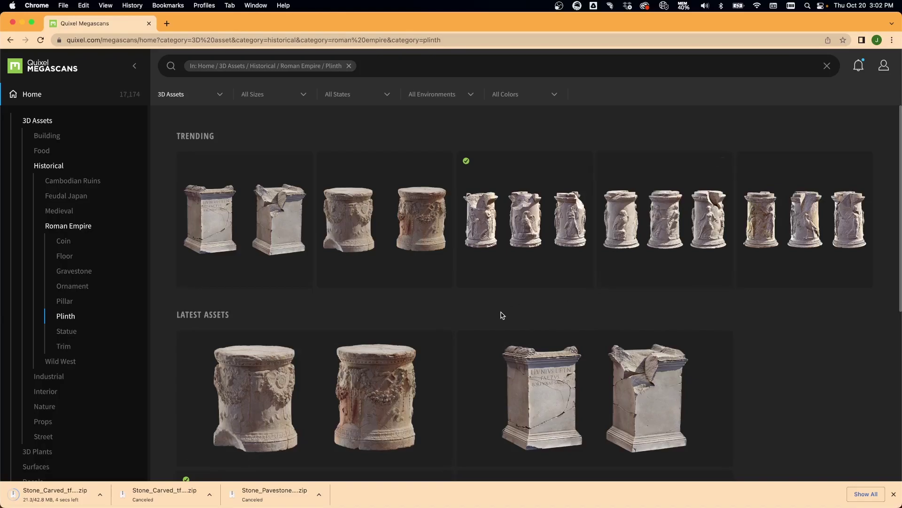
Step: Look through the Roman 3D asset results for further columns, reliefs, arches and statues to use
scroll(502, 315, down, 4)
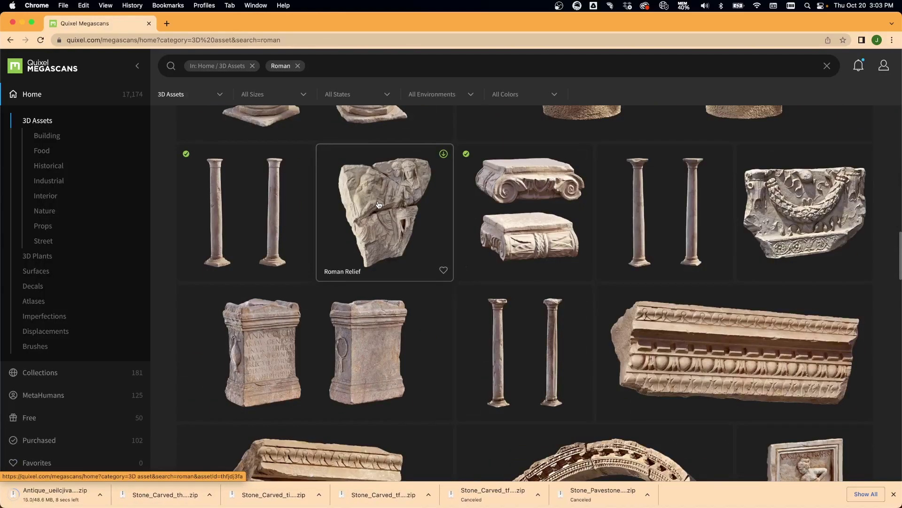
scroll(555, 321, down, 3)
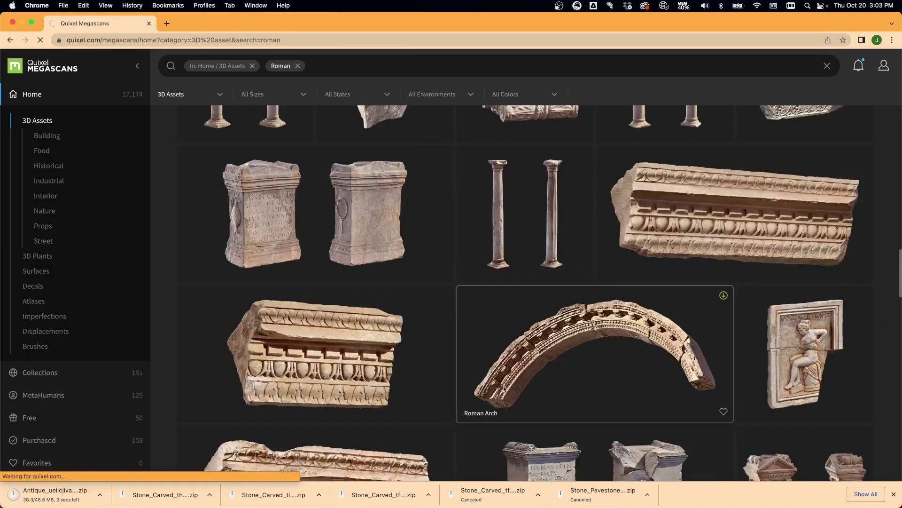
scroll(555, 321, down, 4)
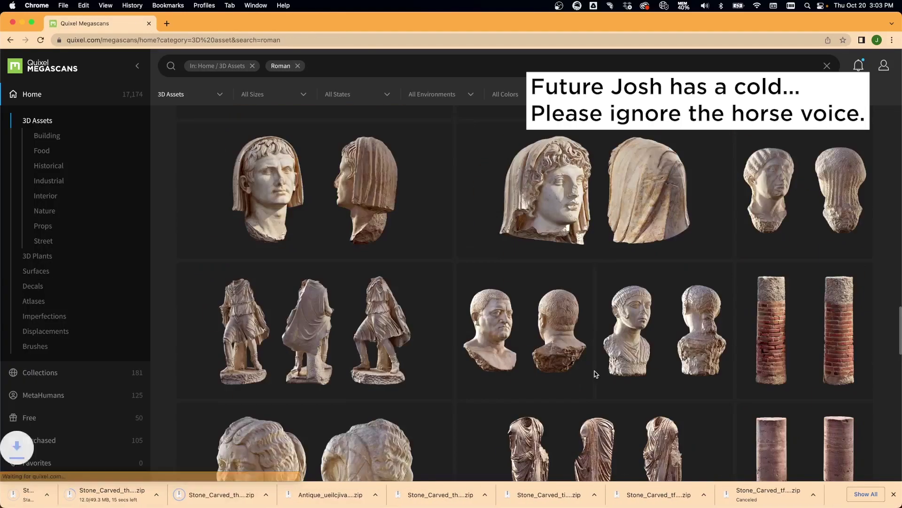
scroll(555, 235, down, 3)
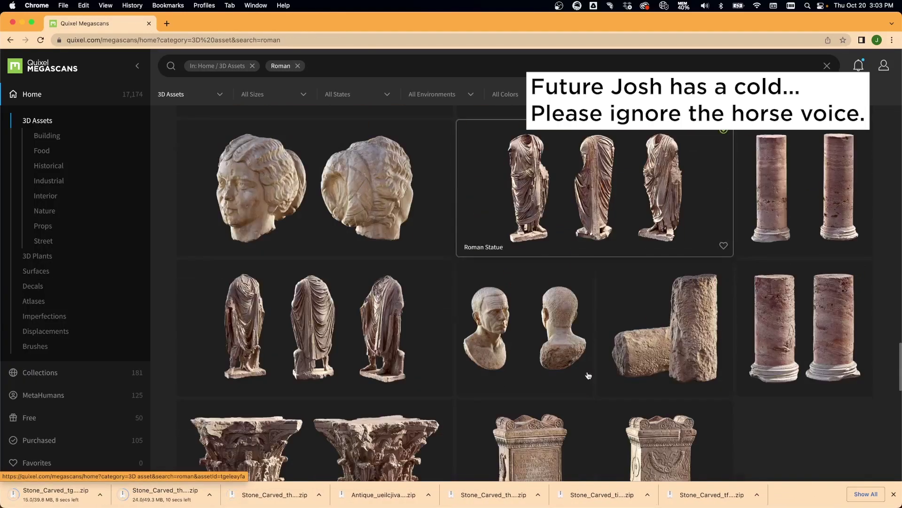
scroll(554, 235, up, 3)
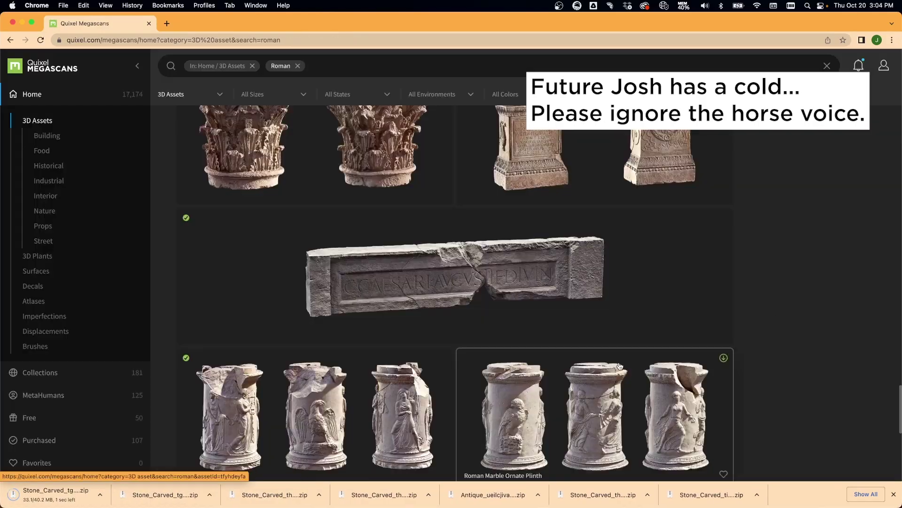
scroll(250, 427, down, 10)
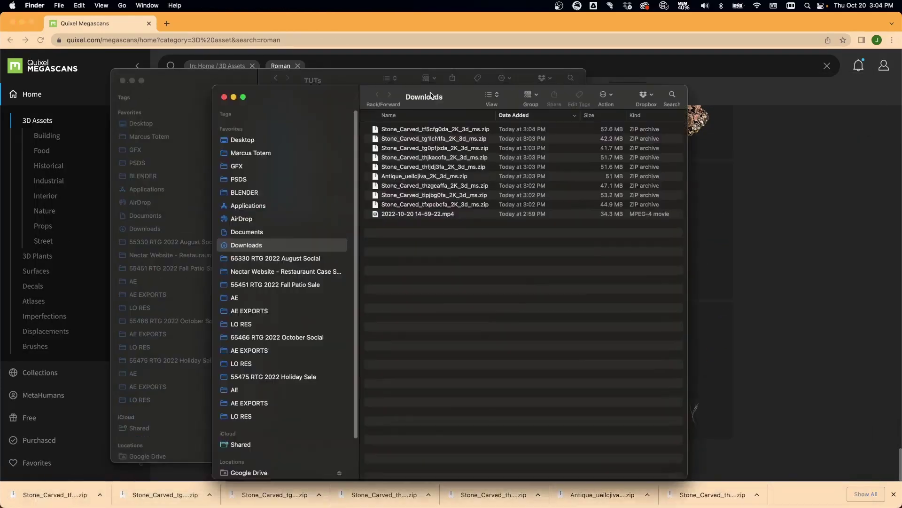
Step: Move the downloaded asset zip archives from Downloads into the Quixel Assets folder and extract them all there
drag(470, 141, 335, 135)
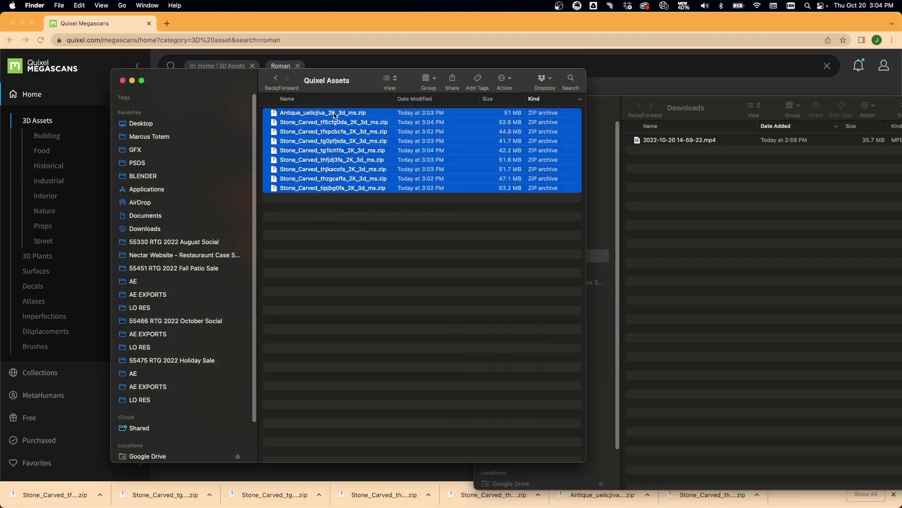
click(599, 111)
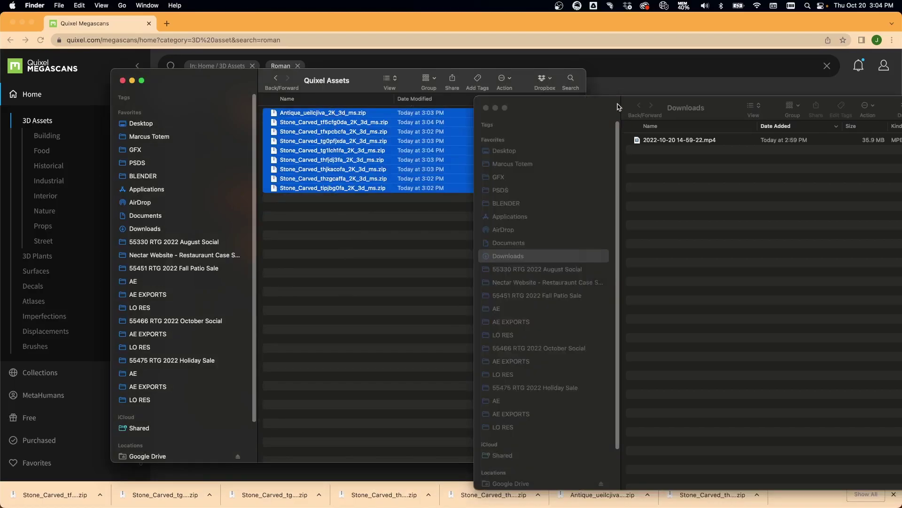
click(488, 109)
drag(352, 85, 595, 79)
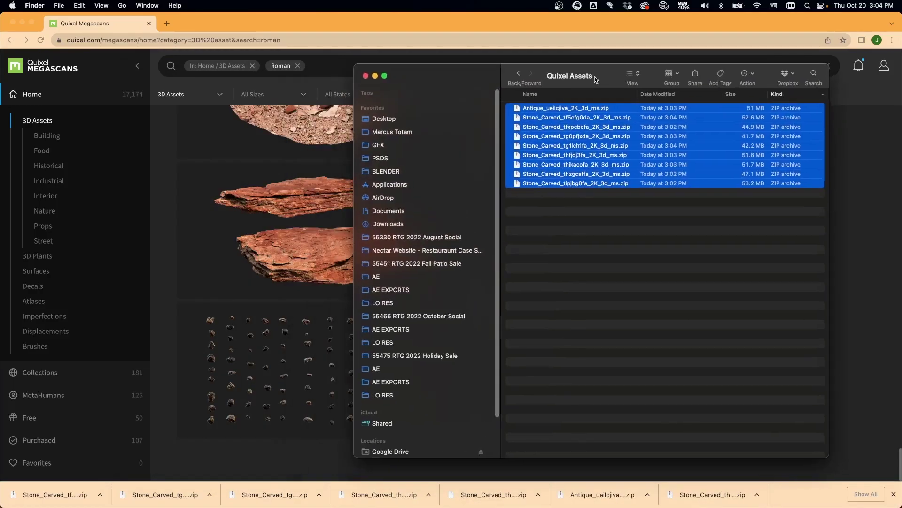
double_click(598, 184)
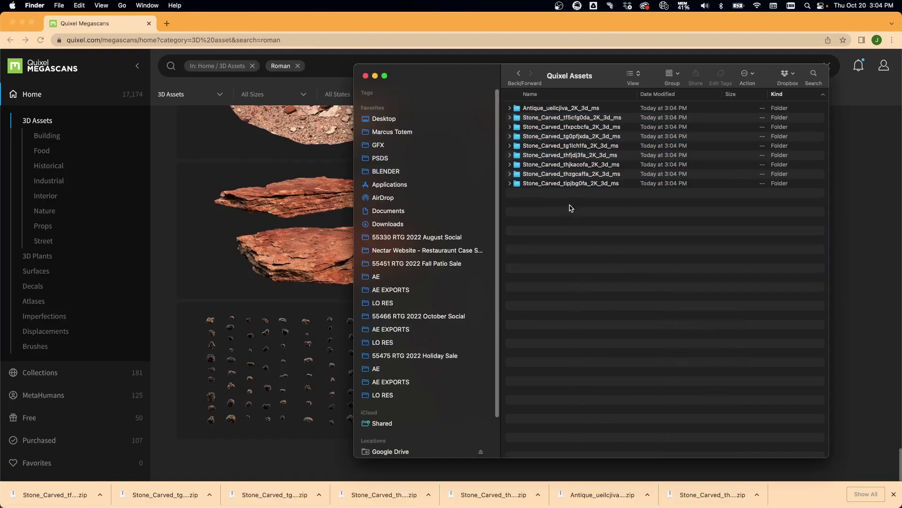
Step: Expand the Stone_Carved_tipjbg0fa_2K_3d_ms folder and examine its LOD0 to LOD5 FBX files, comparing LOD0 with LOD5
click(510, 184)
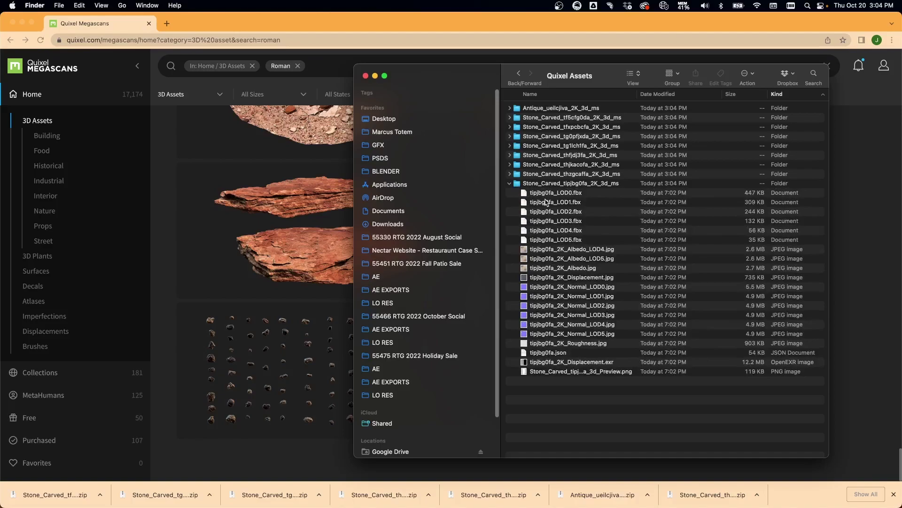
click(571, 193)
shift+click(588, 241)
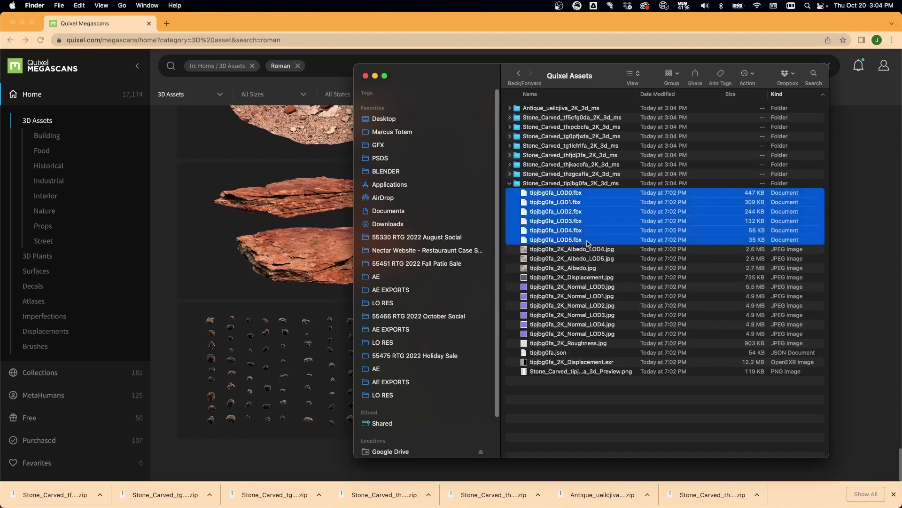
click(722, 185)
click(560, 195)
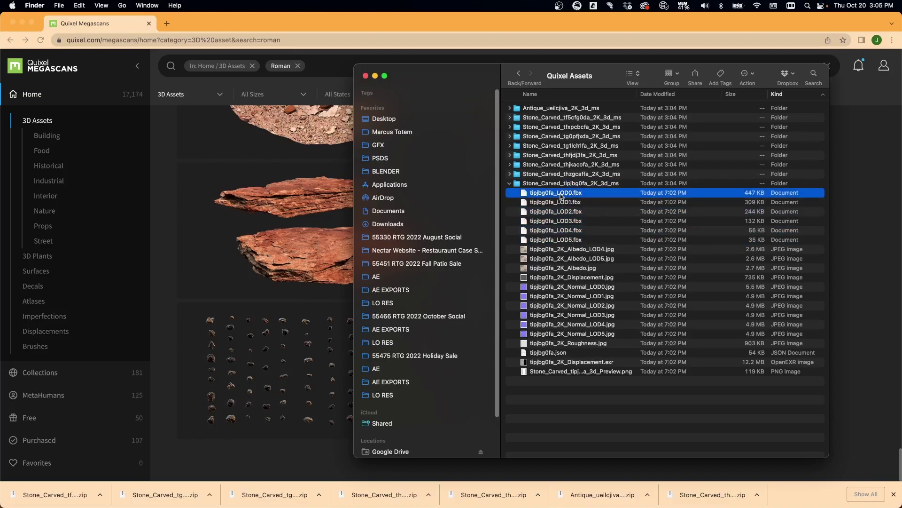
click(761, 240)
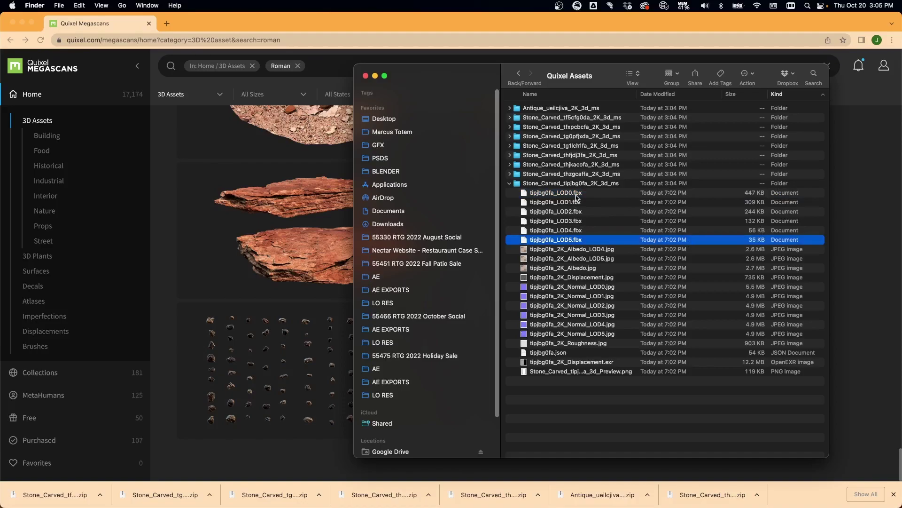
Step: Examine the LOD meshes and the normal, displacement and roughness maps in the Stone_Carved_tipjbg0fa_2K_3d_ms folder, and collapse the folder
click(577, 195)
click(587, 241)
click(576, 288)
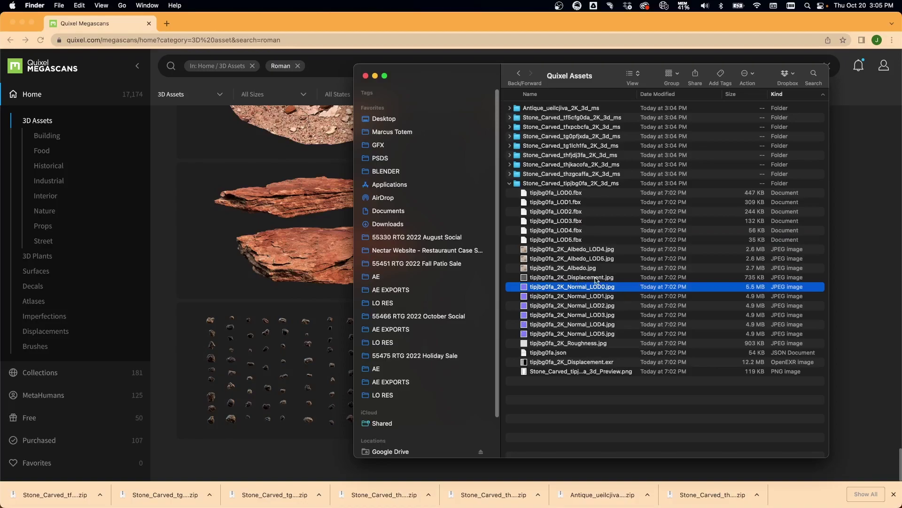
click(597, 278)
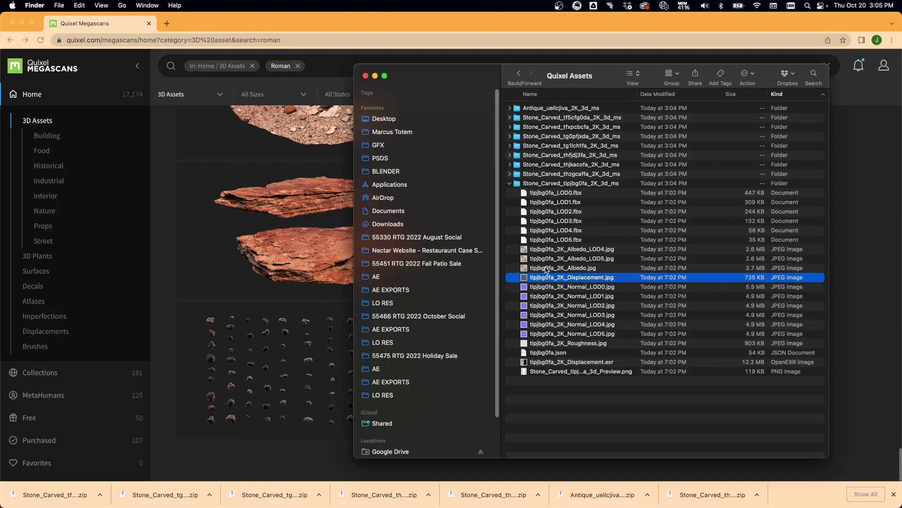
click(590, 343)
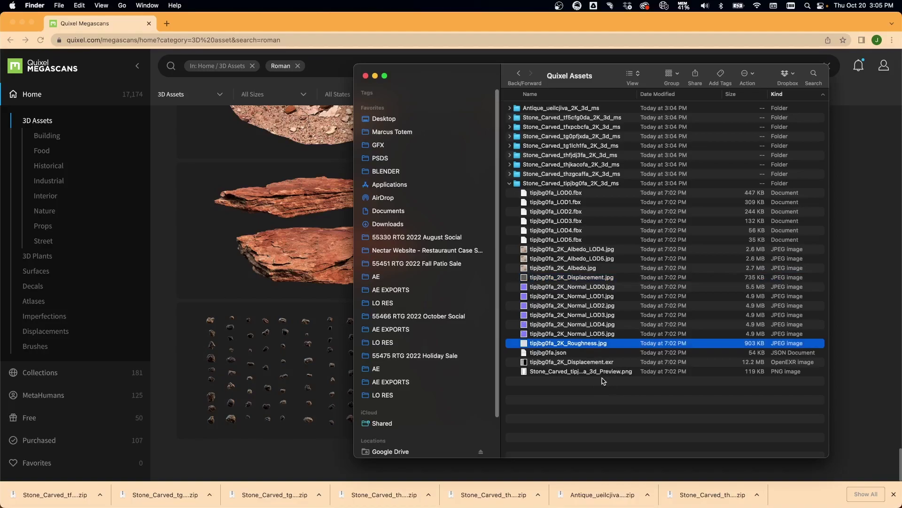
click(509, 183)
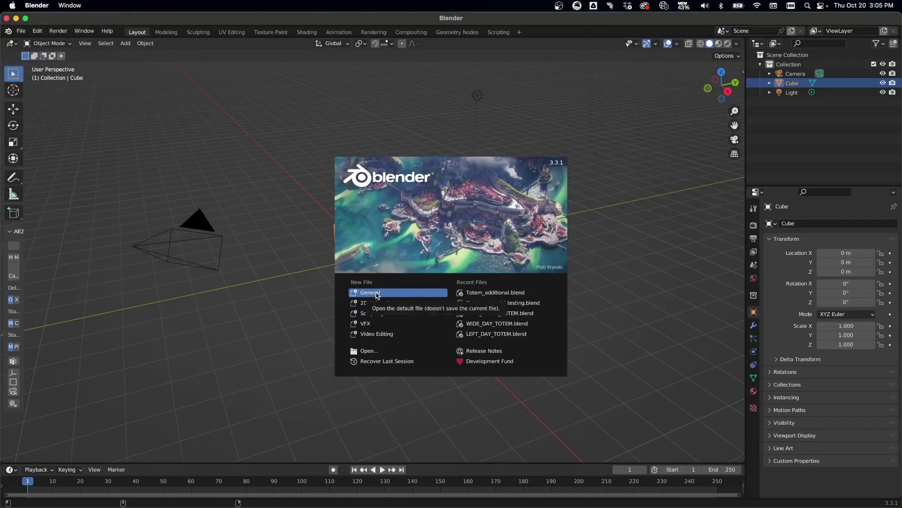
Step: Start a new General file in Blender and delete the default camera, cube and light
click(376, 293)
key(a)
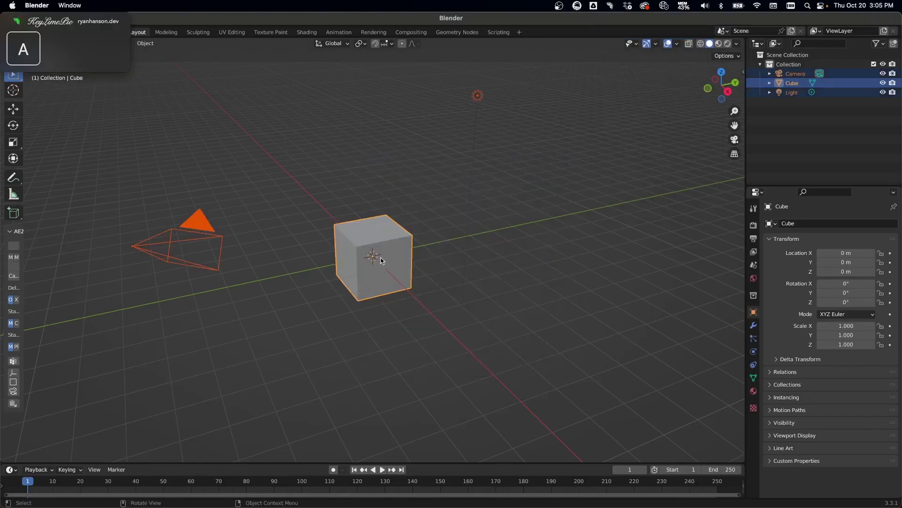
key(x)
click(378, 257)
Step: Split the 3D viewport vertically near its middle, turn the second area into a Shader Editor and hide its sidebar
right_click(748, 182)
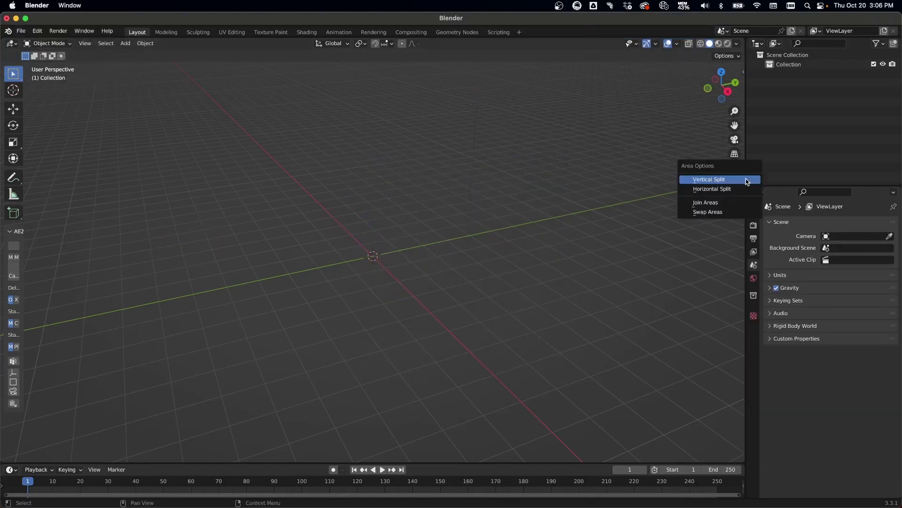
click(737, 183)
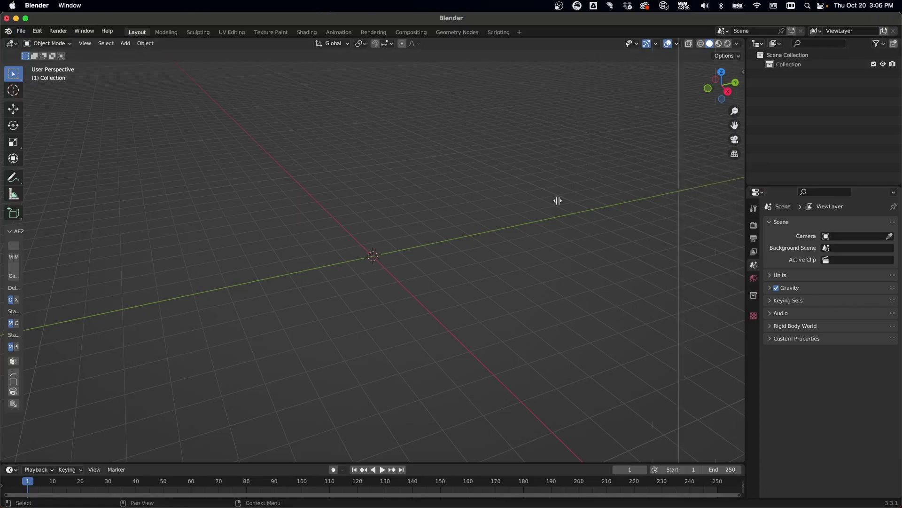
click(402, 199)
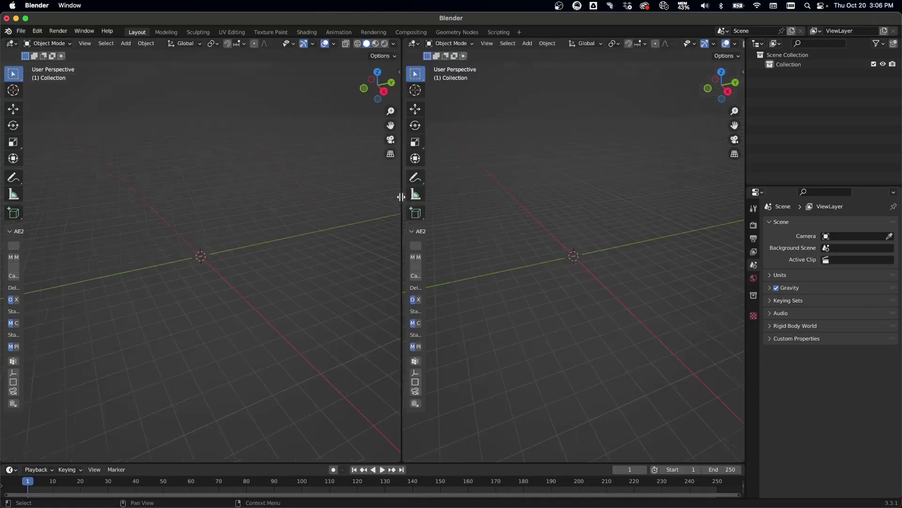
click(413, 44)
click(441, 133)
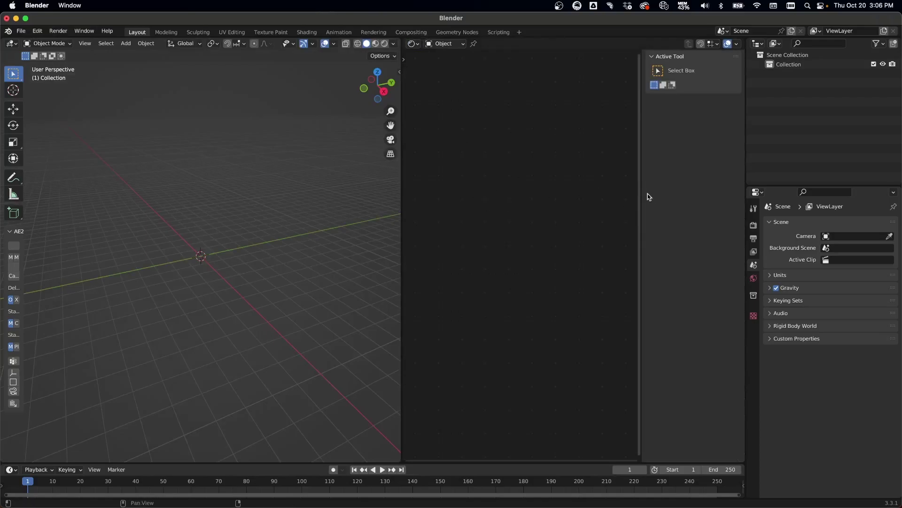
drag(641, 193, 866, 237)
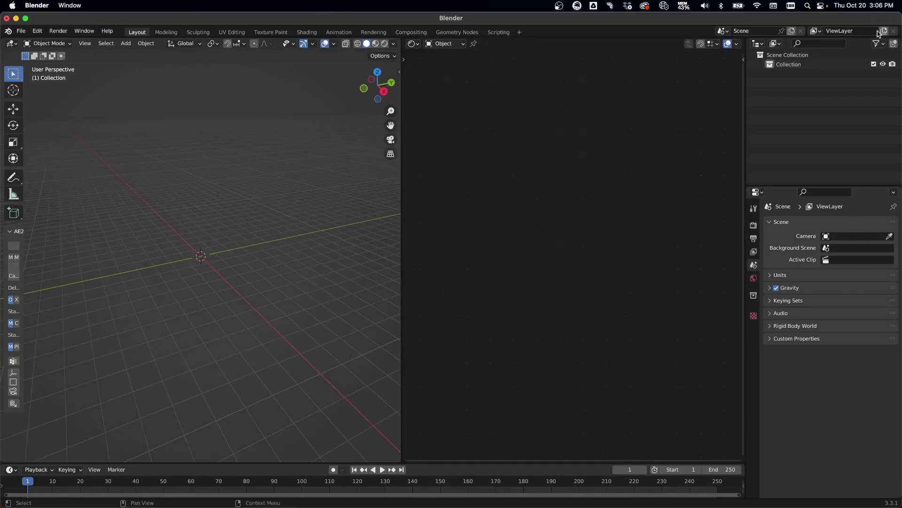
Step: Tile Blender and the Quixel Assets folder window side by side, giving Blender more width, and widen the folder's Name column
mouse_move(105, 502)
click(54, 485)
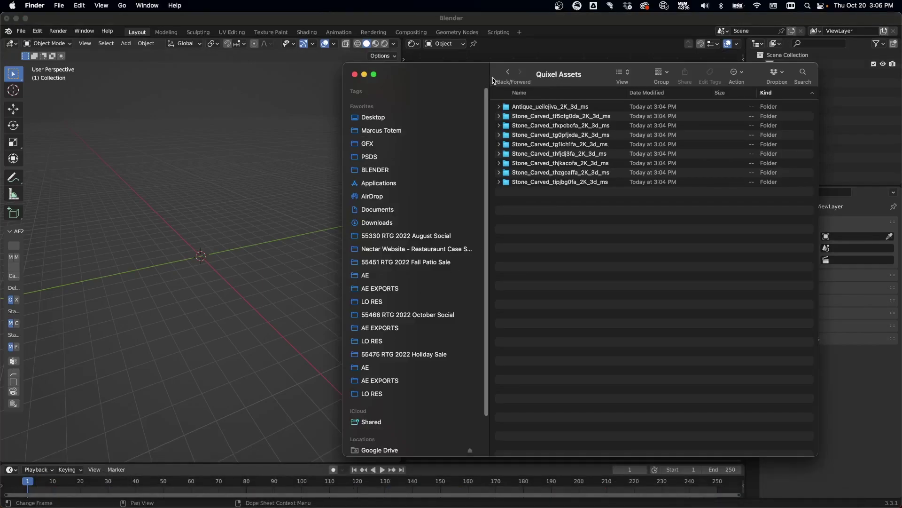
drag(487, 77, 438, 60)
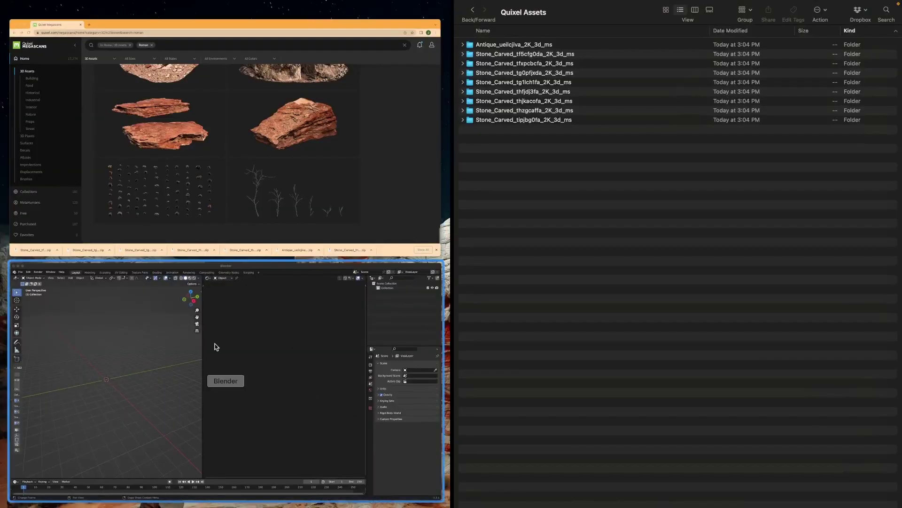
click(216, 346)
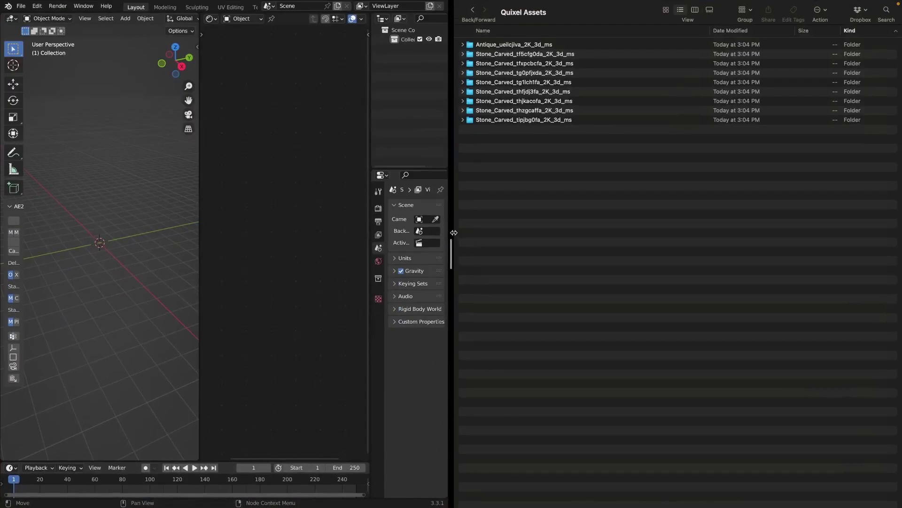
drag(452, 230, 646, 254)
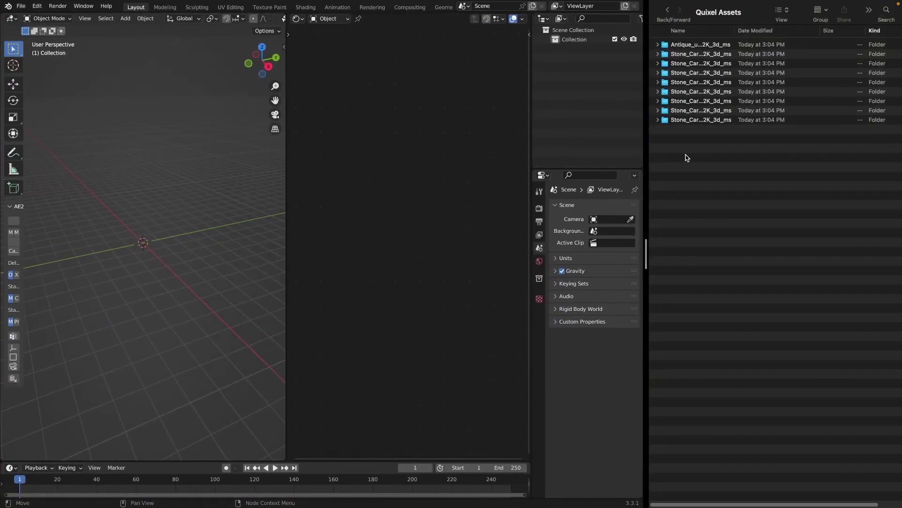
drag(736, 30, 896, 41)
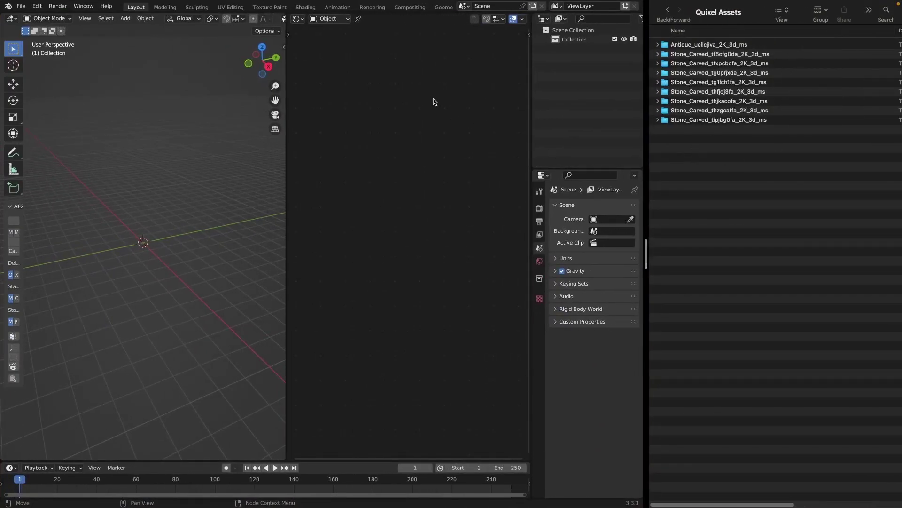
Step: Import the FBX model from the Antique_ueilcjiva_2K_3d_ms folder into the empty scene
click(456, 258)
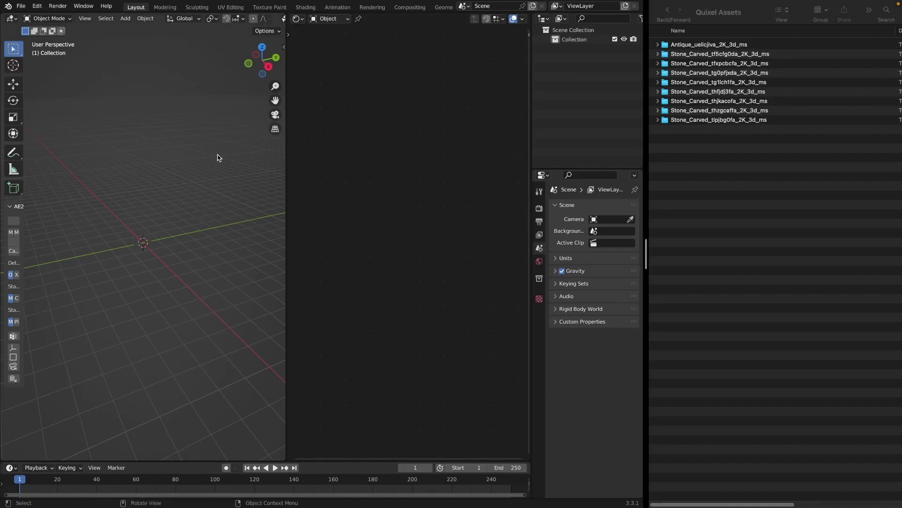
scroll(249, 18, down, 5)
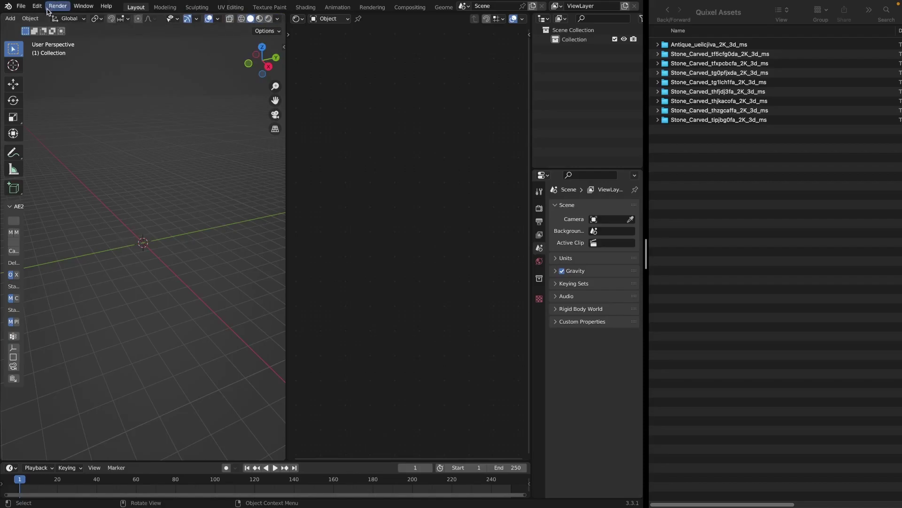
click(20, 5)
mouse_move(52, 140)
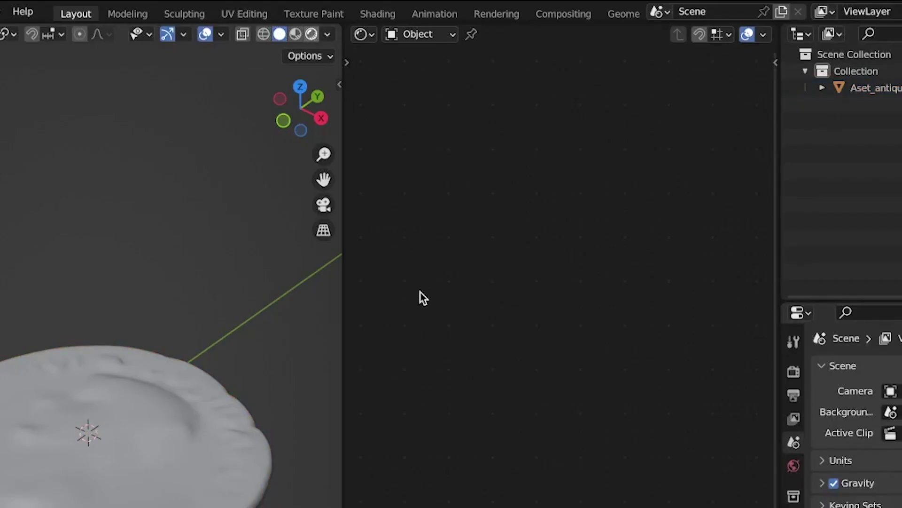
Step: Display the viewport in Rendered shading with Cycles as the render engine, and collapse the Antique_ueilcjiva_2K_3d_ms folder
click(312, 34)
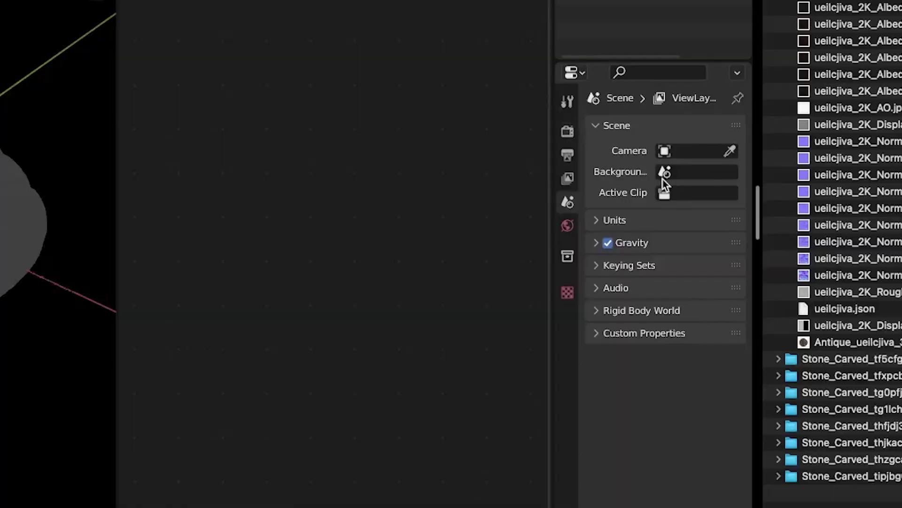
click(567, 131)
click(687, 127)
click(692, 184)
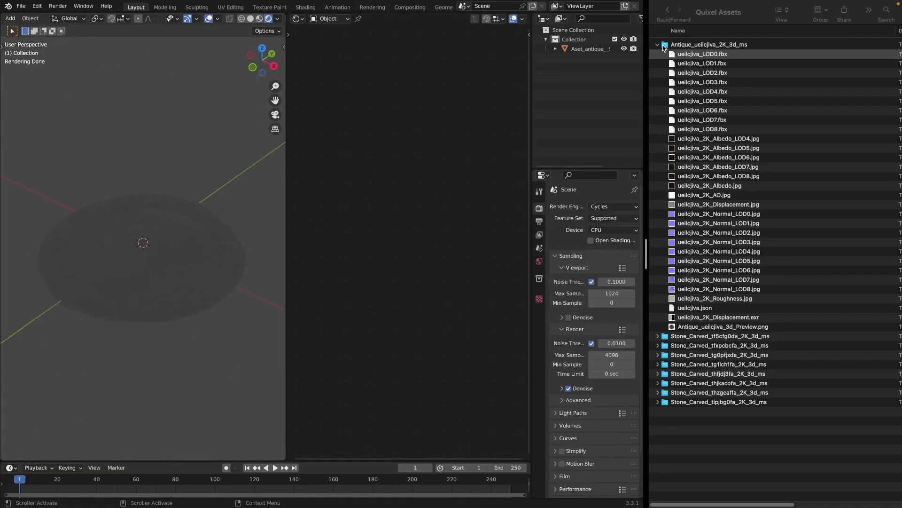
click(658, 45)
Step: Set the Shader Editor's shader type to World and bring the Background and World Output nodes into view
click(298, 18)
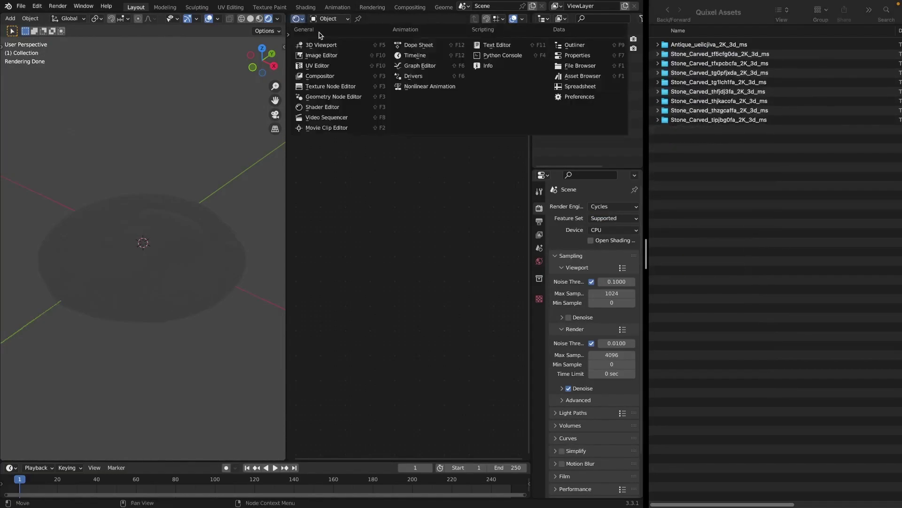
click(326, 19)
click(328, 19)
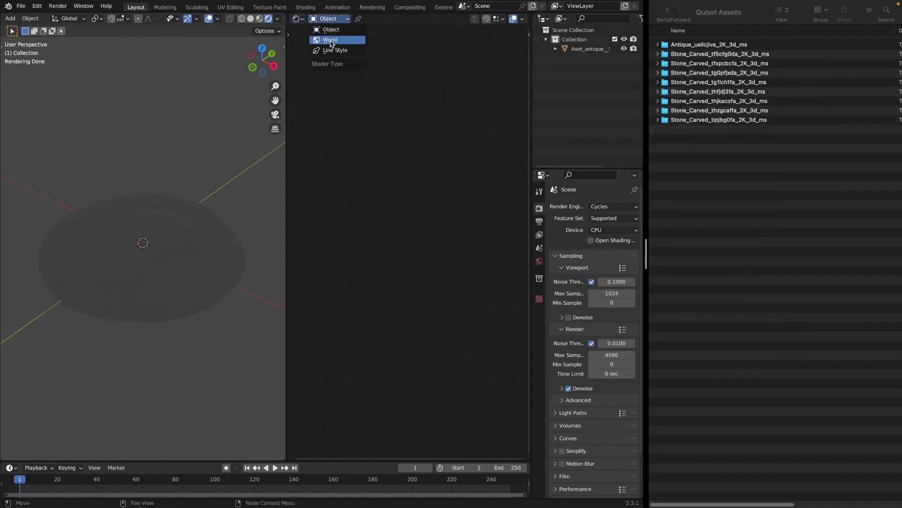
click(330, 39)
middle_drag(358, 212, 419, 179)
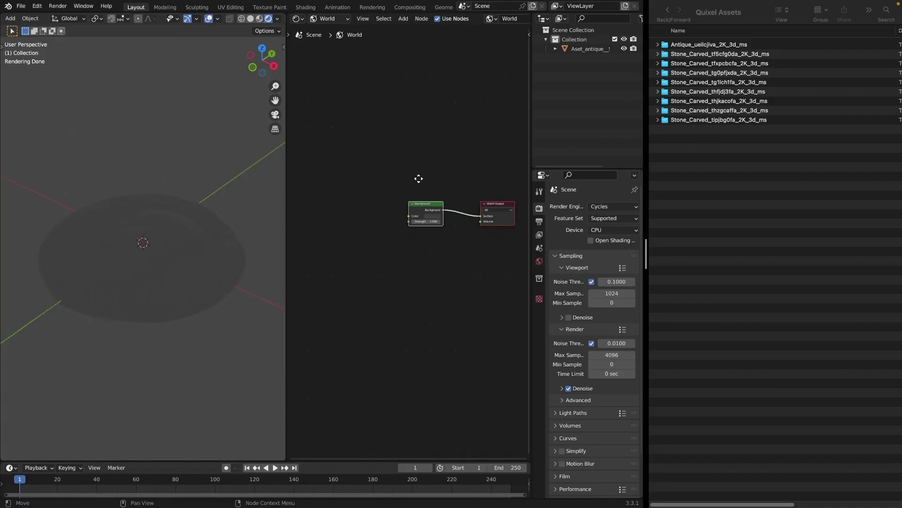
Step: Expand the project's HDRI folder in Finder and select garden_nook_2k.exr
click(408, 324)
click(705, 93)
click(658, 64)
click(699, 74)
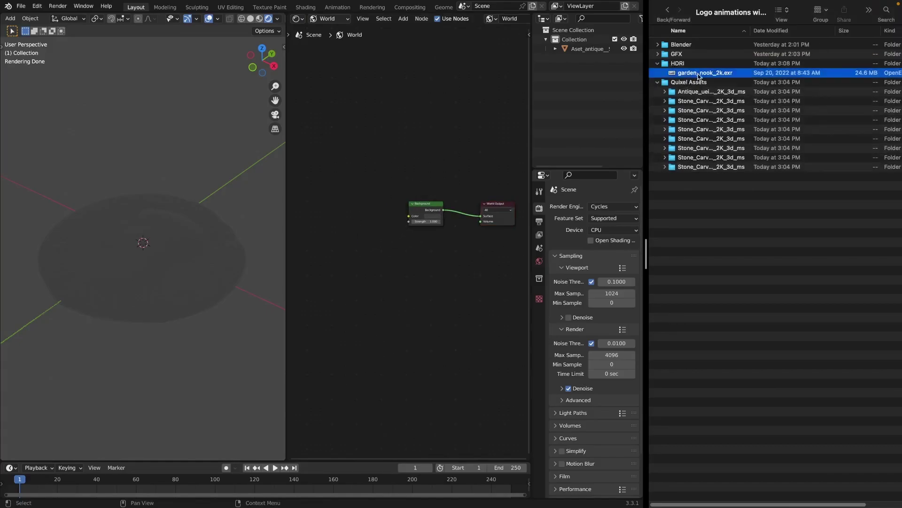
Step: Add an Environment Texture node before the Background node and connect its Color output to the Background's Color input
click(379, 184)
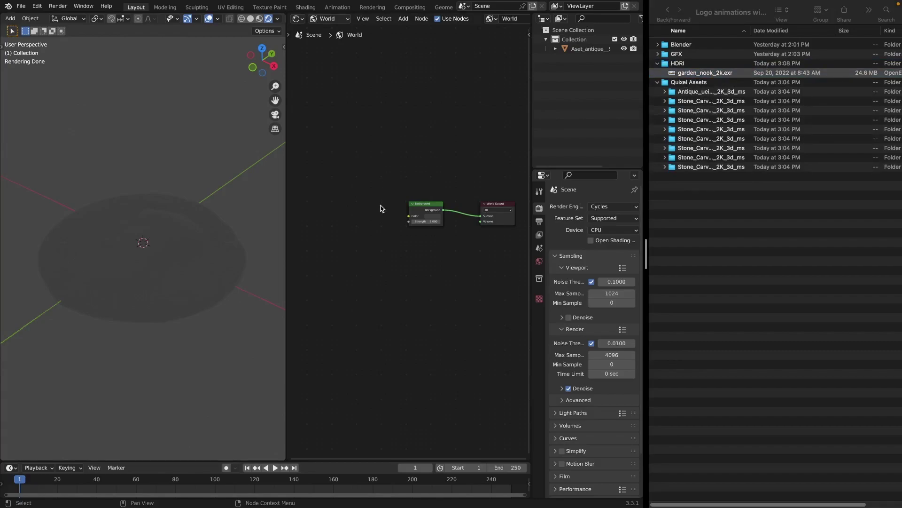
key(shift+a)
click(360, 209)
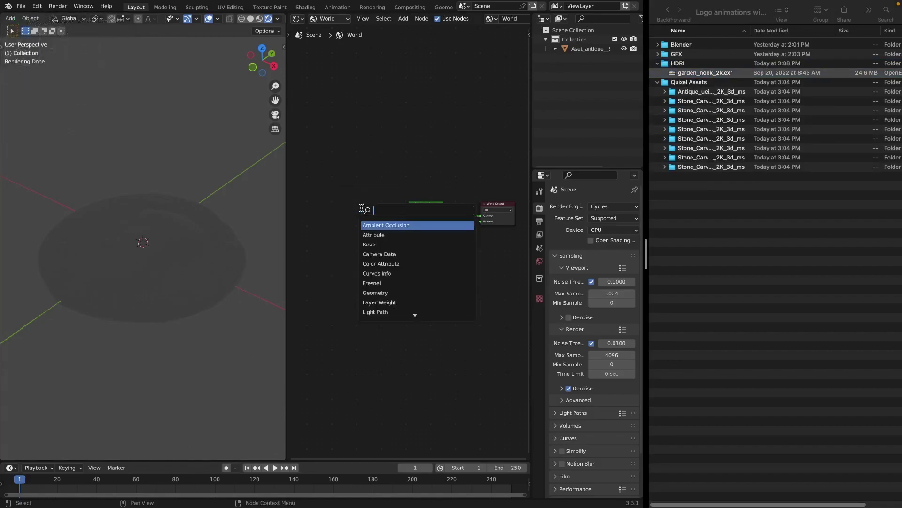
text(en)
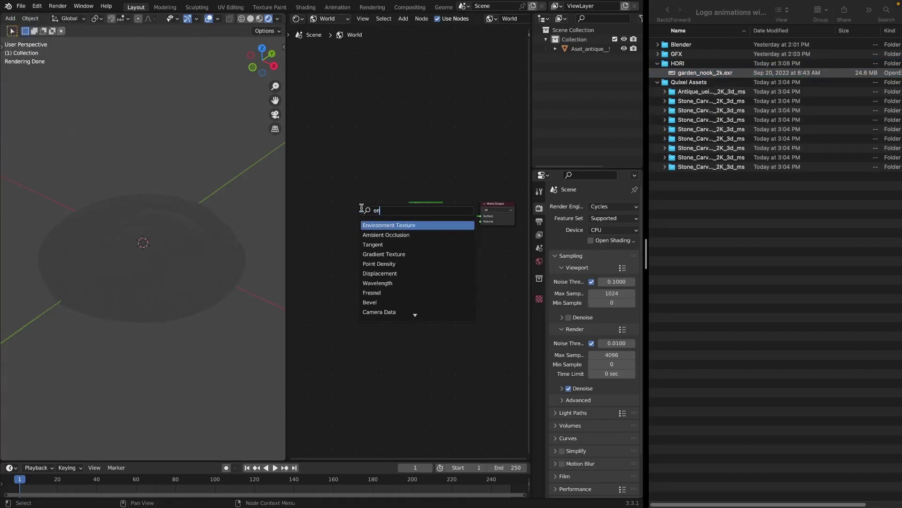
key(Return)
click(323, 213)
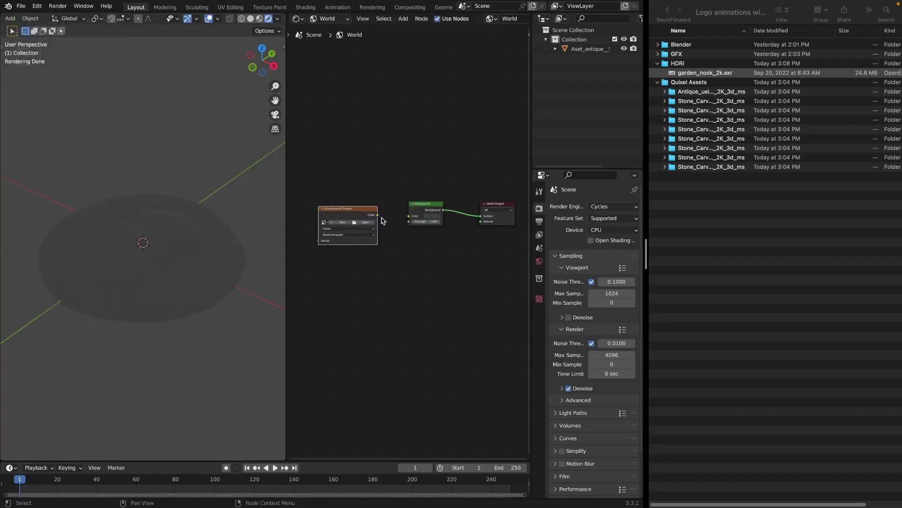
drag(377, 215, 409, 215)
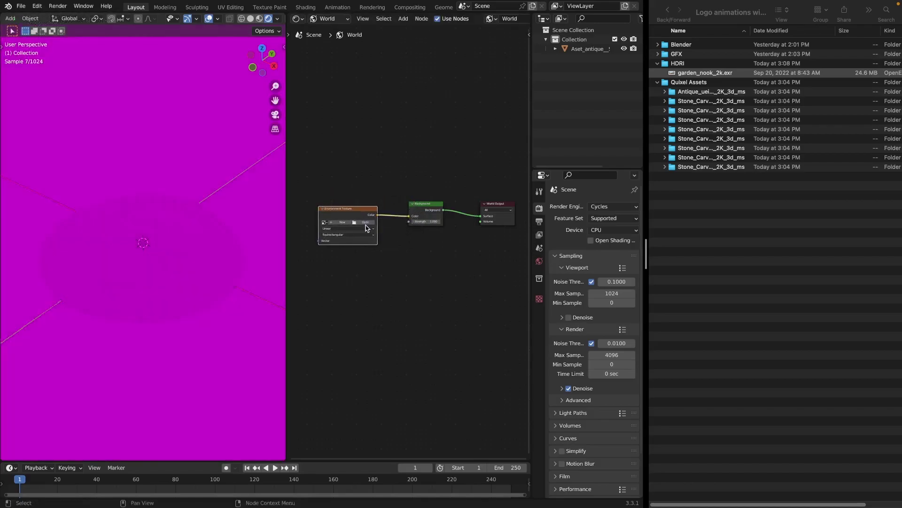
Step: Load garden_nook_2k.exr into the Environment Texture node and orbit the viewport to inspect the lit plate
click(366, 222)
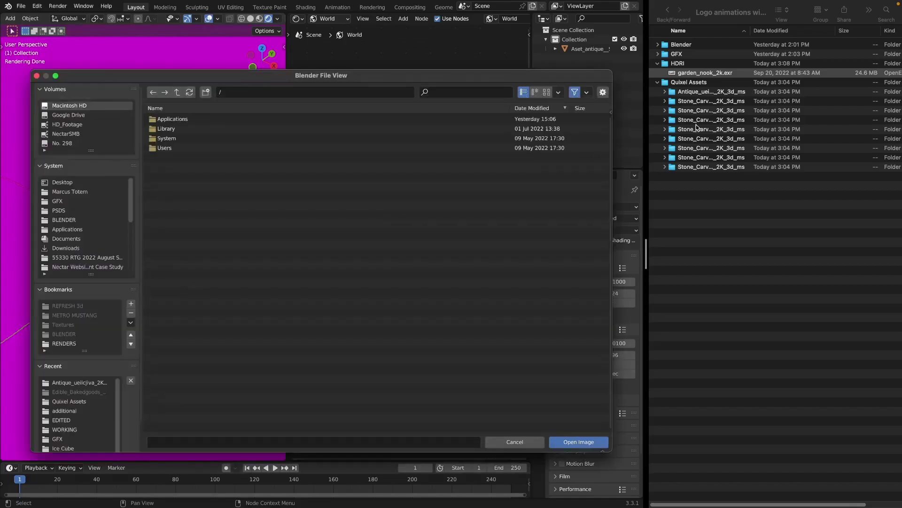
drag(718, 75, 343, 303)
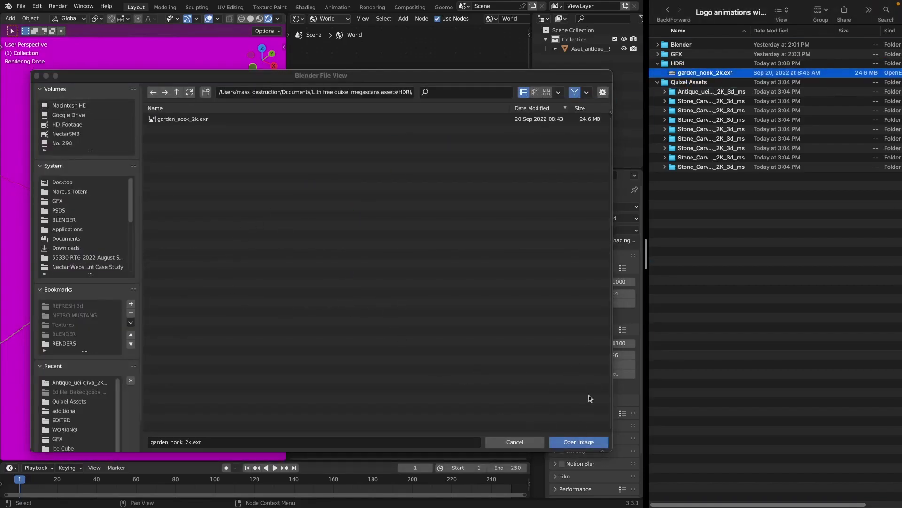
click(578, 441)
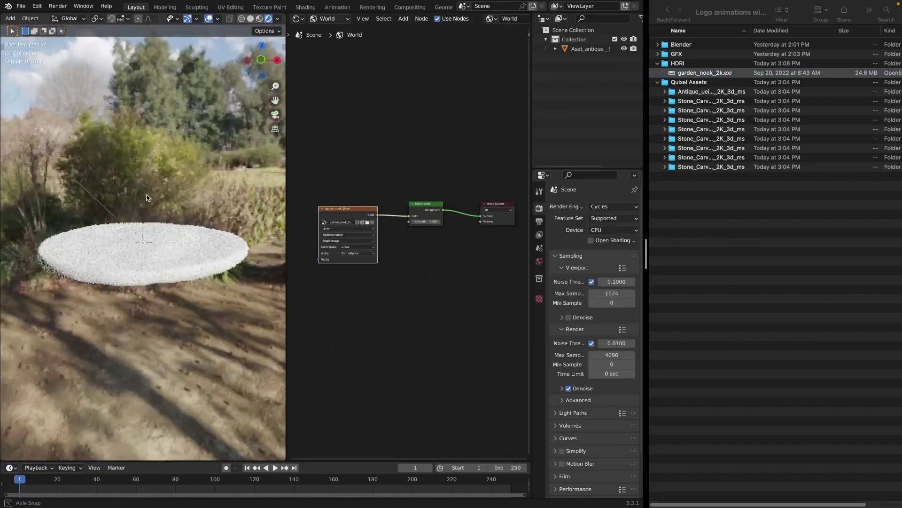
middle_drag(147, 197, 147, 272)
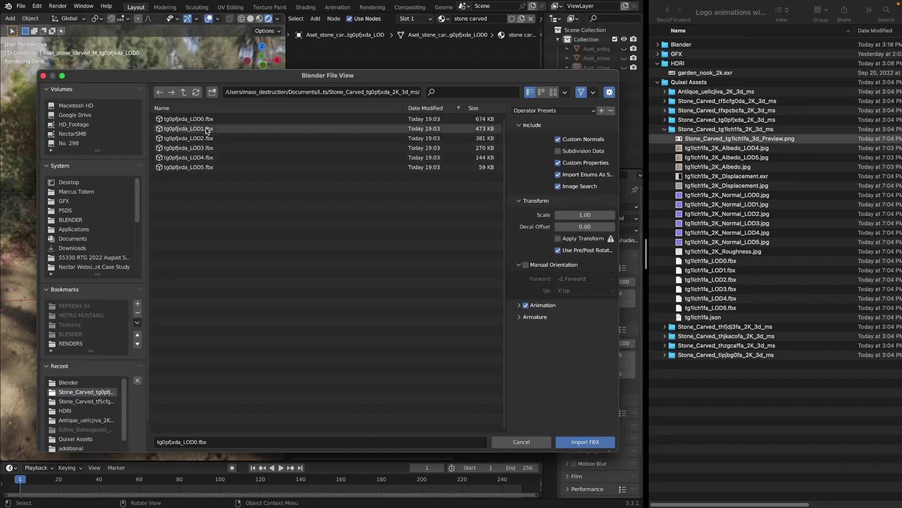
Step: Cancel the FBX import and preview the image Stone_Carved_tg1lch1fa_3d_Preview.png from its asset folder
click(521, 441)
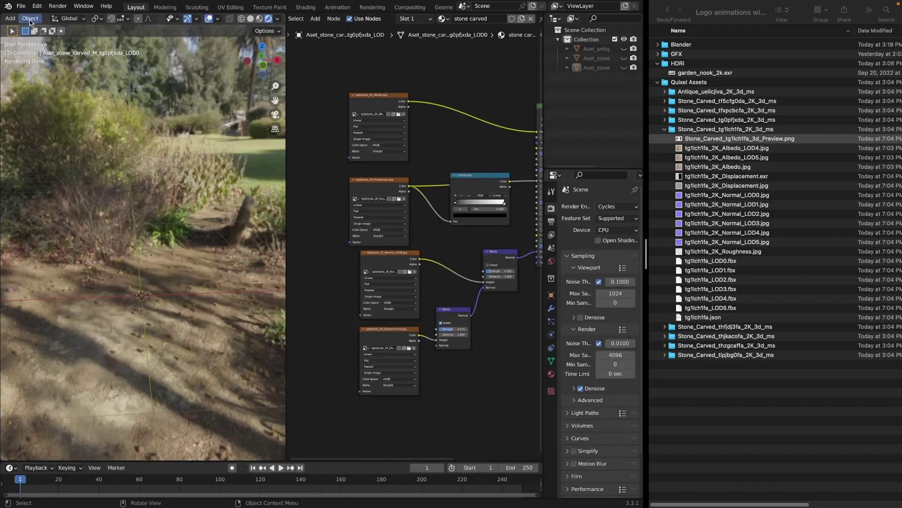
click(803, 140)
key(space)
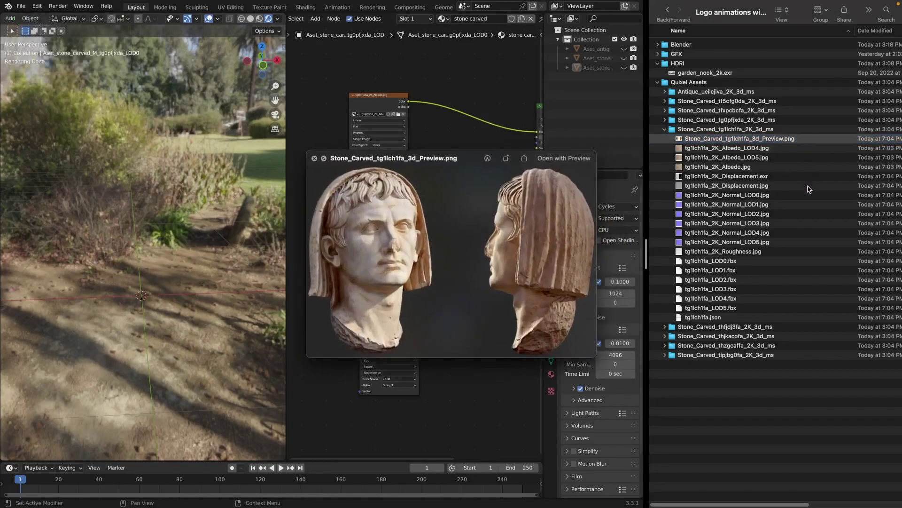
Step: Close the image preview, start an FBX import and point its file browser to tg1lch1fa_LOD0.fbx in the Stone_Carved_tg1lch1fa_2K_3d_ms folder
key(space)
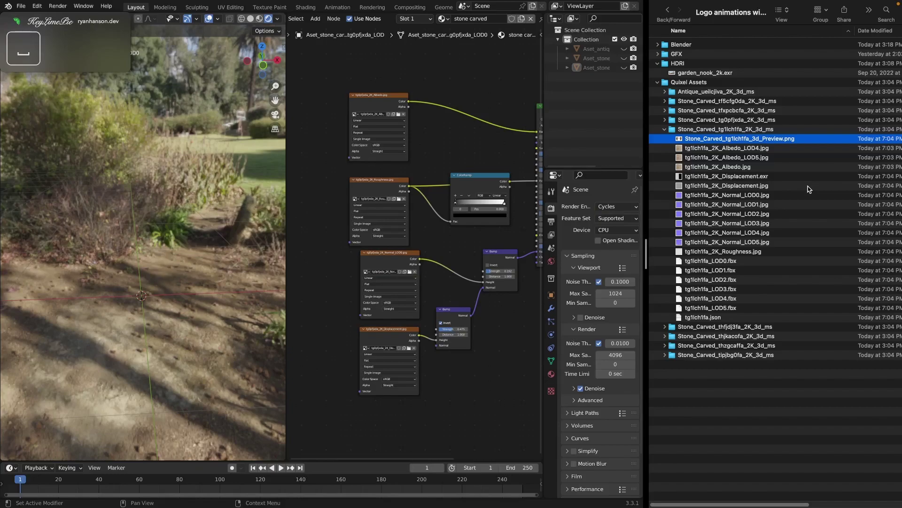
click(21, 6)
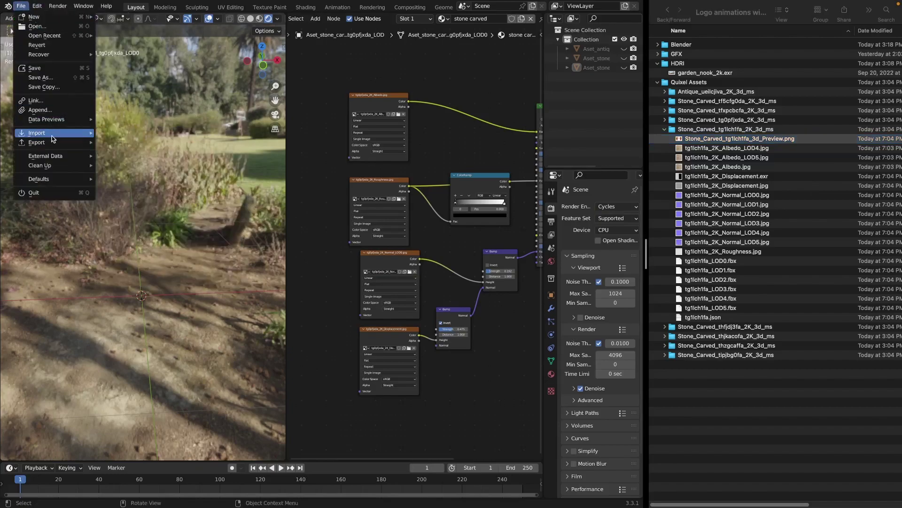
mouse_move(52, 136)
click(123, 229)
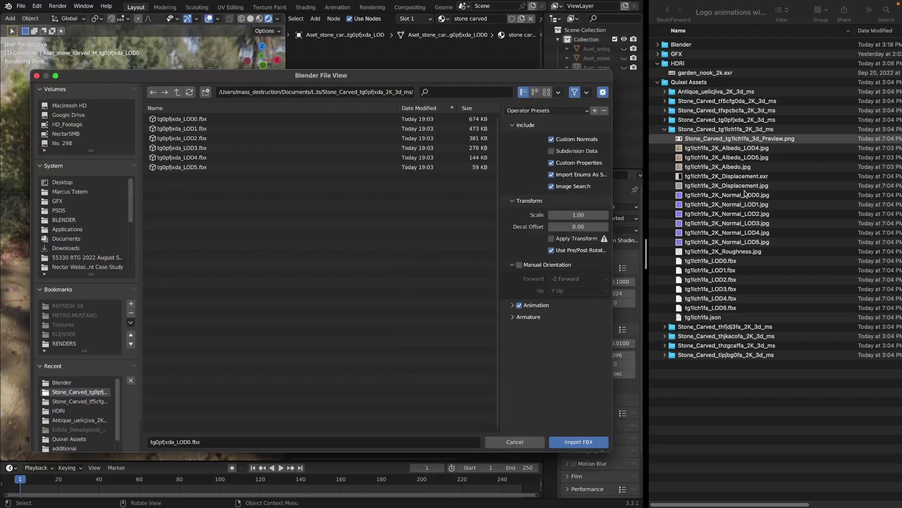
click(750, 266)
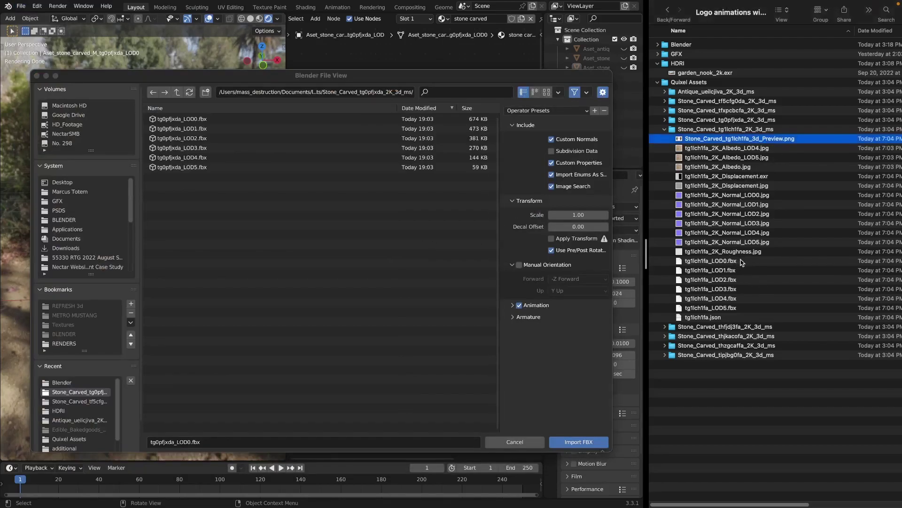
click(742, 263)
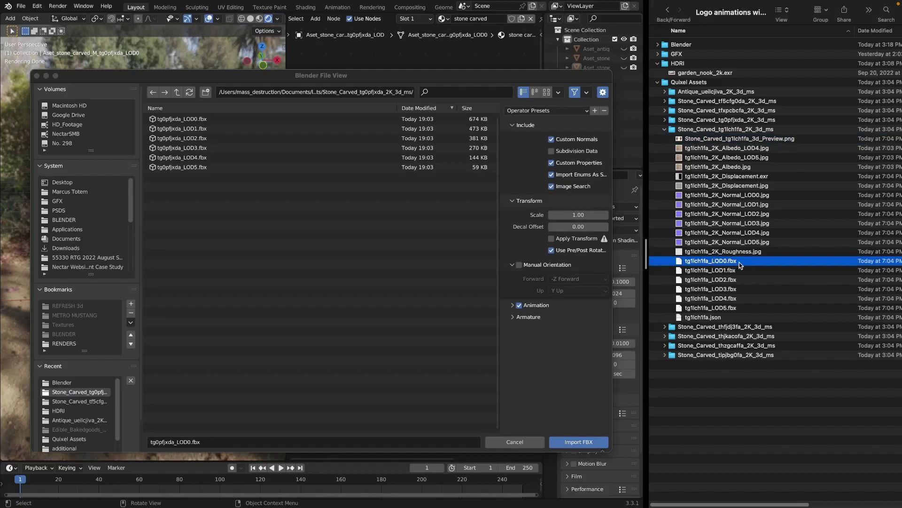
drag(733, 264, 353, 232)
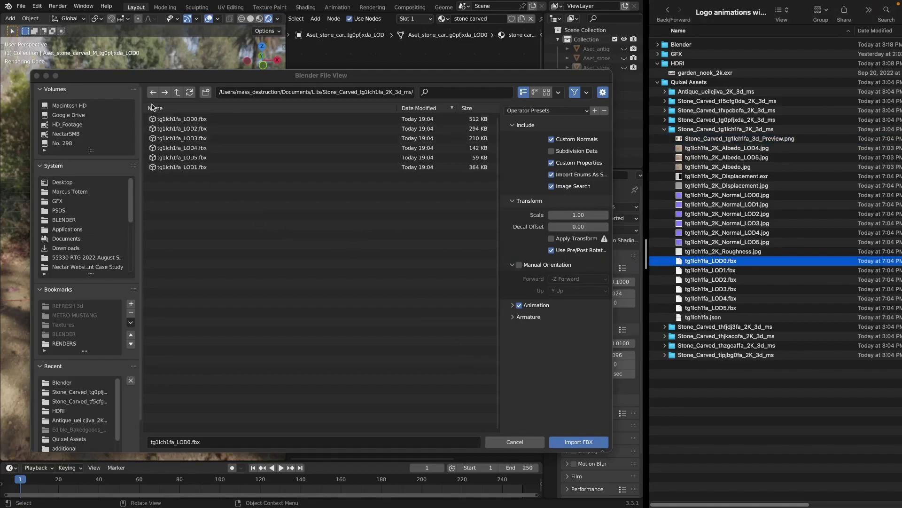
Step: Compare the sizes of the LOD files and import the highest-detail one, tg1lch1fa_LOD0.fbx
click(163, 119)
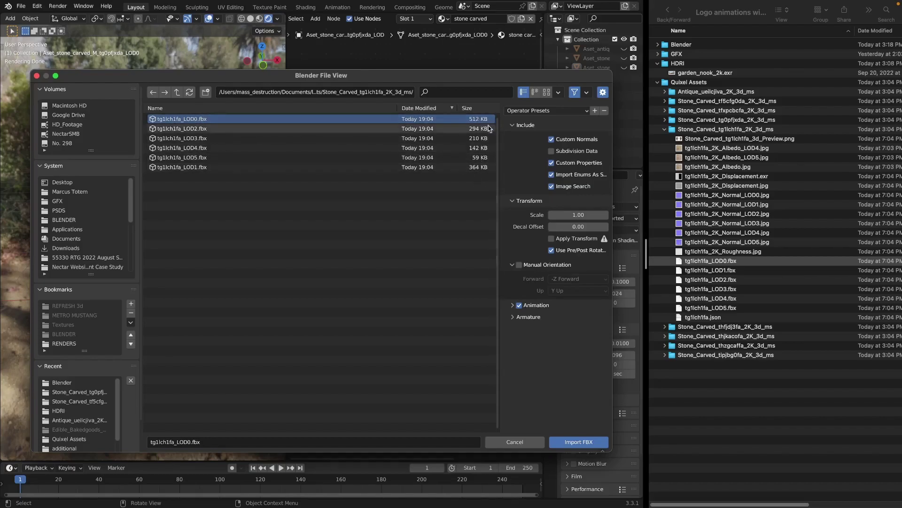
click(480, 160)
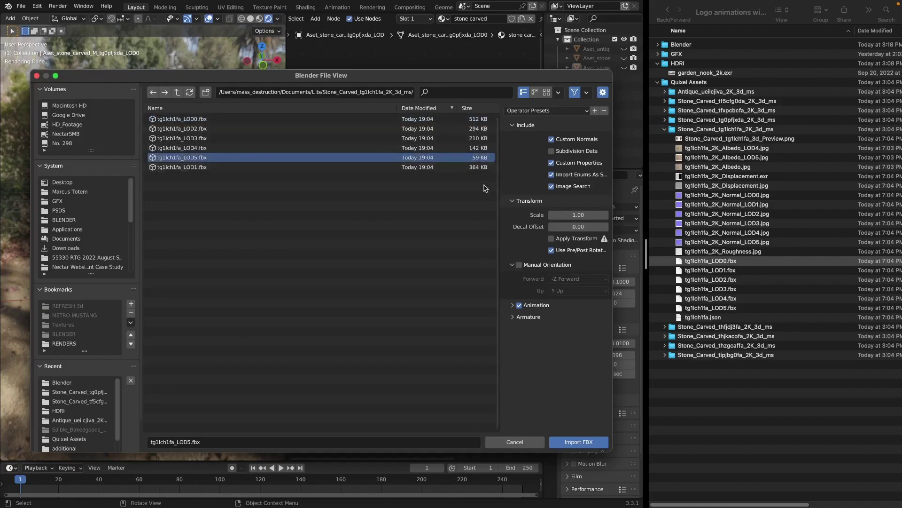
click(258, 119)
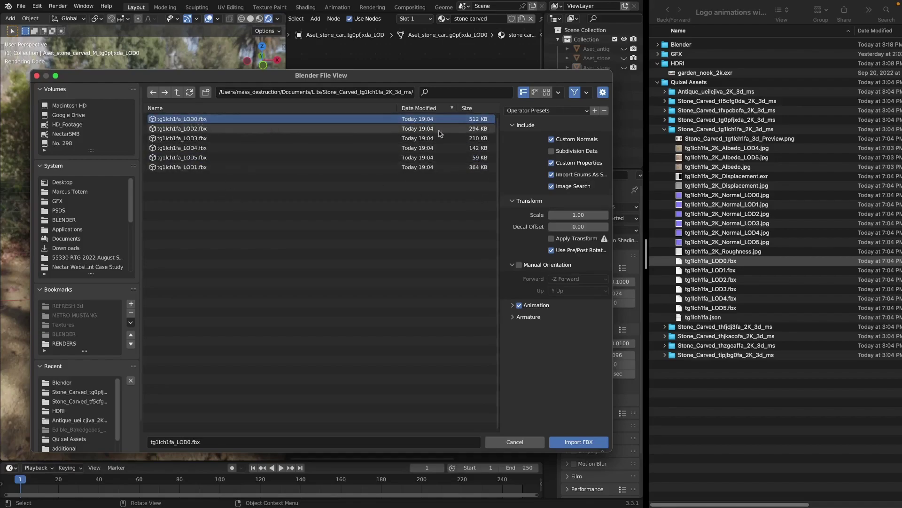
double_click(486, 120)
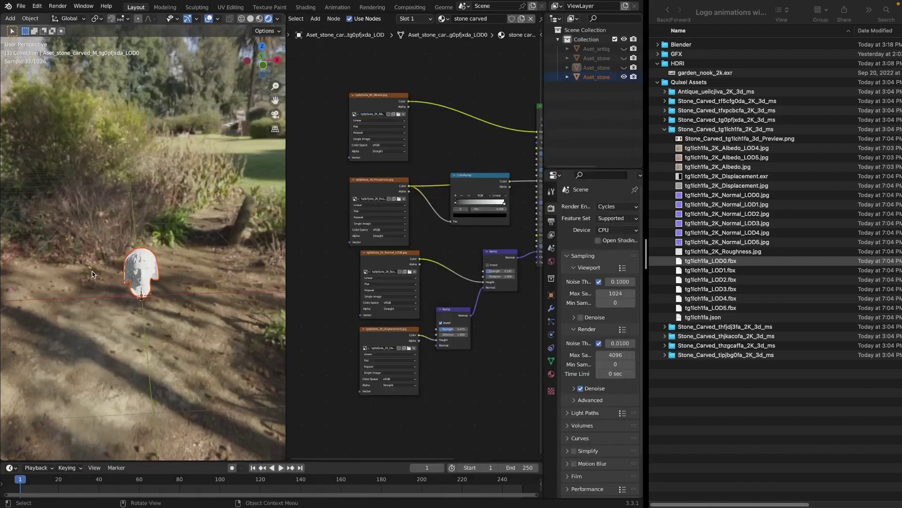
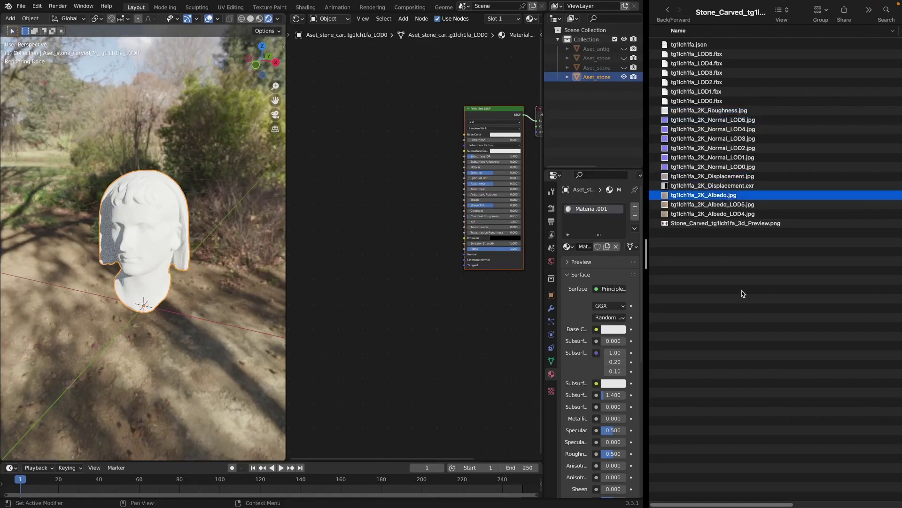
Step: Add tg1lch1fa_2K_Albedo.jpg as an image texture node and connect its Color to the Principled BSDF's Base Color
drag(709, 199, 365, 118)
drag(422, 123, 465, 135)
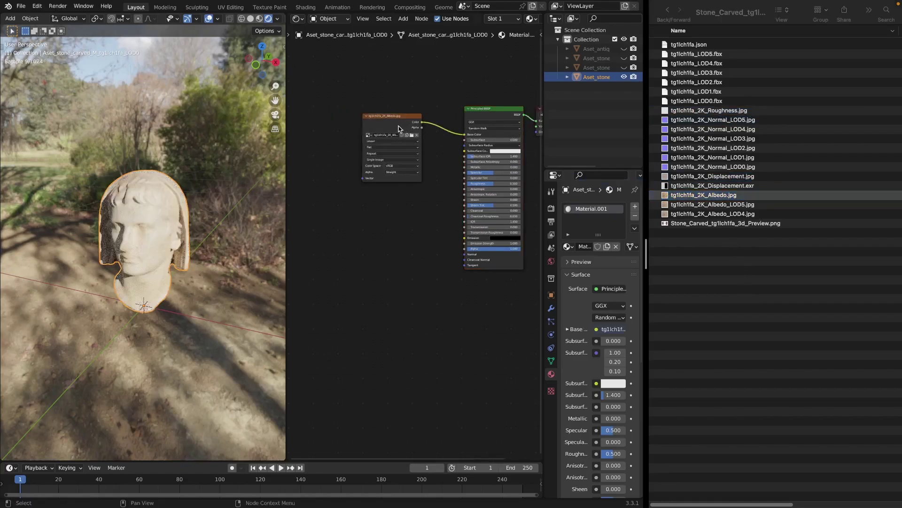
drag(392, 115, 390, 101)
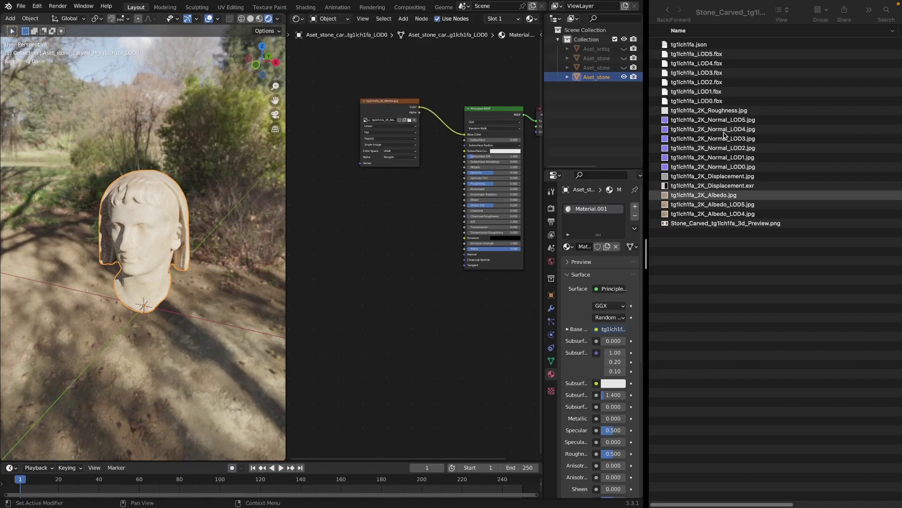
Step: Add tg1lch1fa_2K_Roughness.jpg as an image texture and feed it through a ColorRamp node into the Principled BSDF's Roughness
drag(713, 114, 464, 184)
drag(394, 212, 348, 191)
key(shift+a)
click(414, 271)
text(color)
key(Return)
click(401, 174)
mouse_move(410, 203)
mouse_down()
mouse_move(423, 204)
mouse_move(408, 205)
mouse_up()
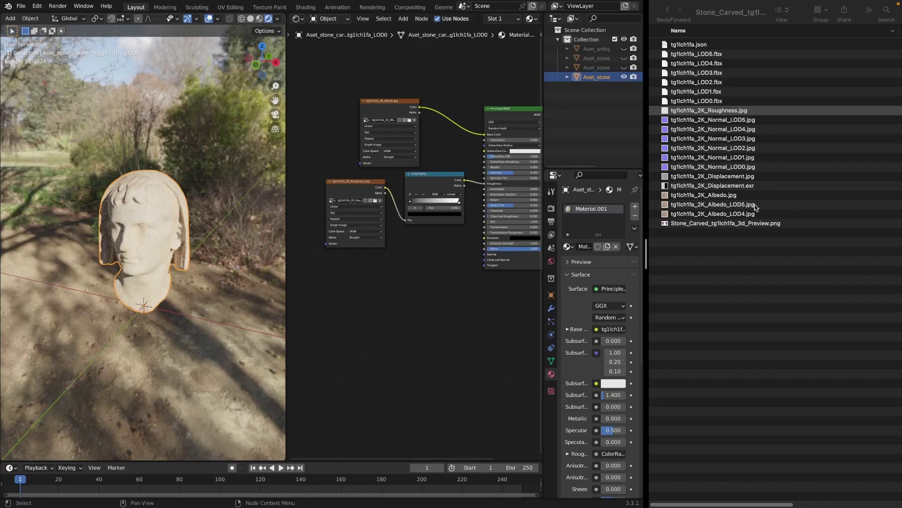
Step: Add tg1lch1fa_2K_Normal_LOD0.jpg as an image texture and connect its Color to the Principled BSDF's Normal input
click(743, 219)
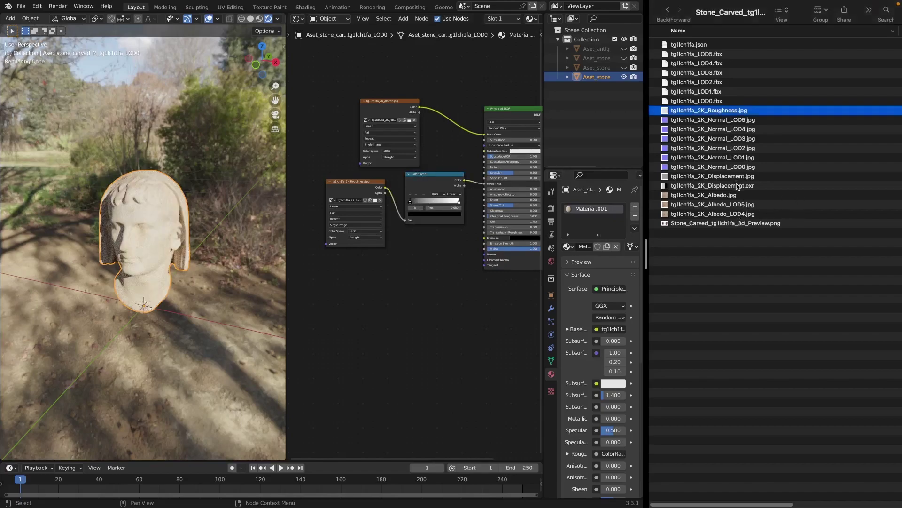
drag(746, 169, 484, 254)
drag(387, 278, 355, 275)
Step: Insert a Bump node between the normal texture and the Principled BSDF, with the texture feeding the Bump's Height
key(shift+a)
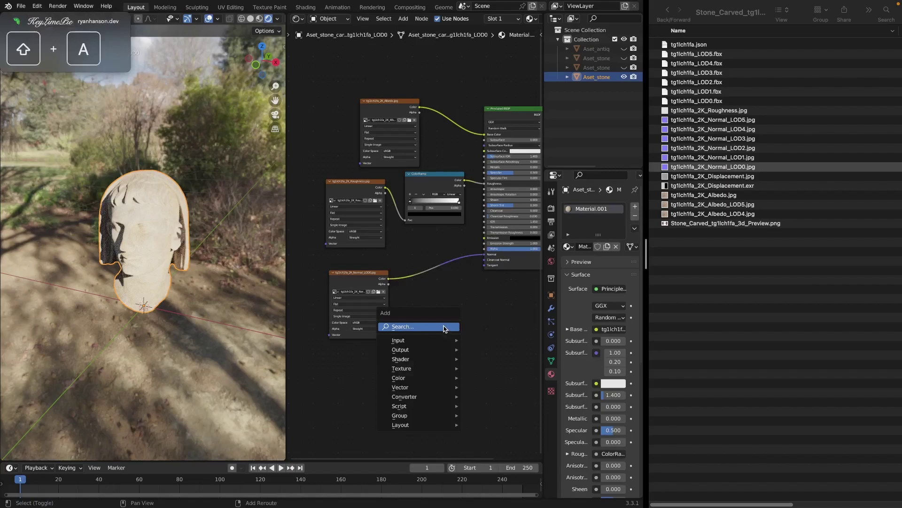
click(450, 329)
text(bump)
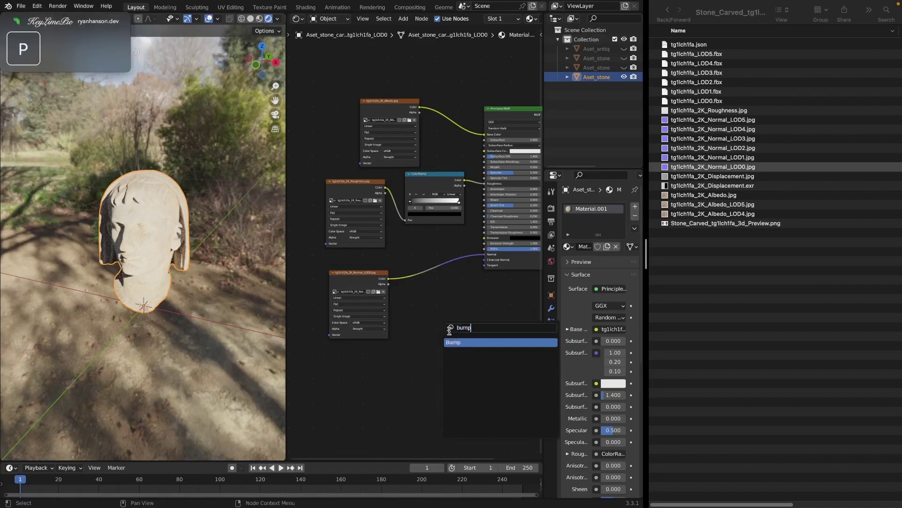
key(Return)
click(396, 232)
drag(419, 287, 419, 282)
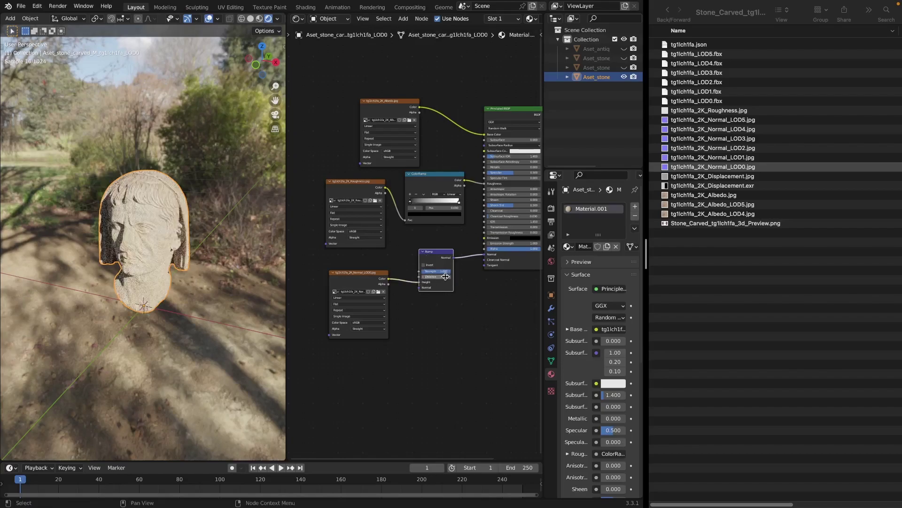
Step: Set the Bump node's Strength to 0.2 and move the normal texture node up beneath the roughness texture
click(443, 270)
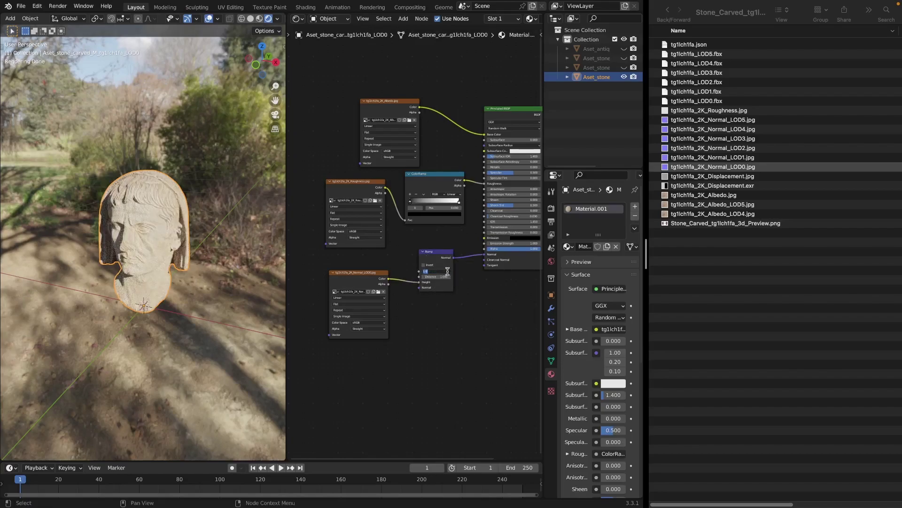
text(0.2)
key(Return)
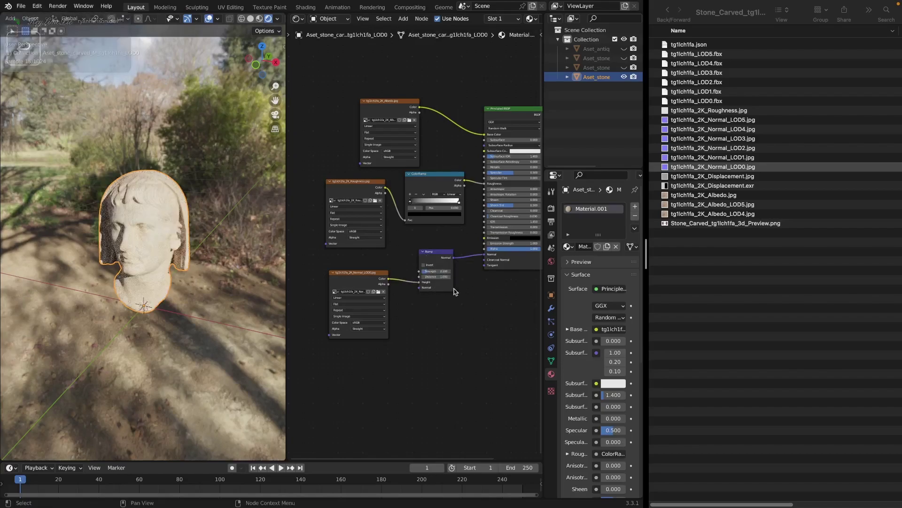
drag(379, 274, 372, 256)
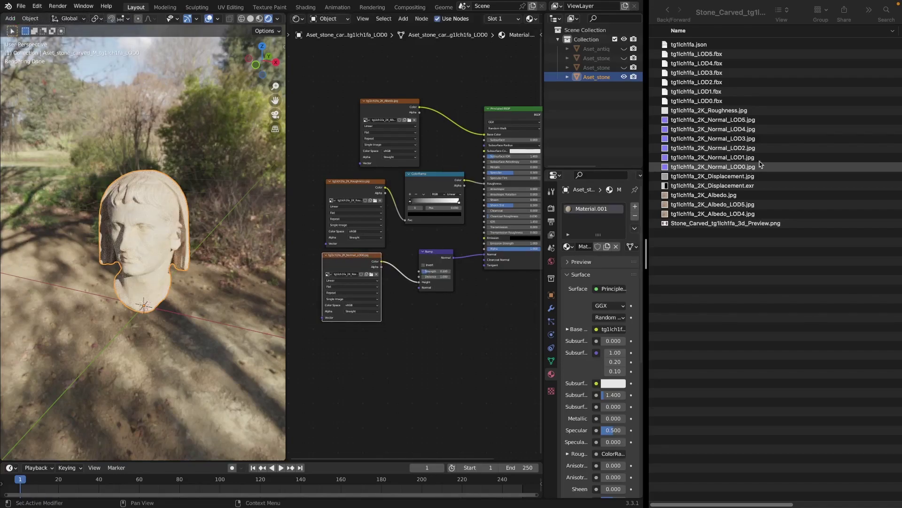
Step: Add tg1lch1fa_2K_Displacement.jpg and feed it through the Height of a second Bump node into the first Bump's Normal input
drag(757, 176, 348, 340)
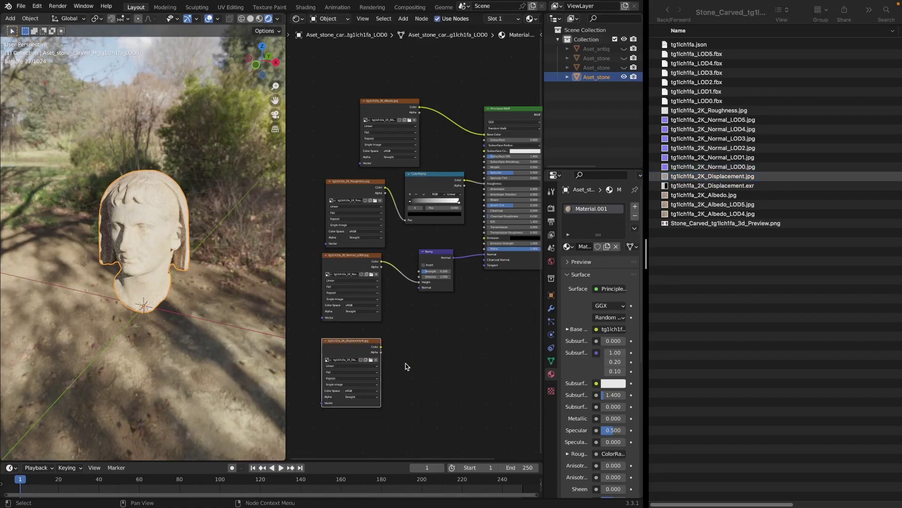
key(shift+a)
click(438, 343)
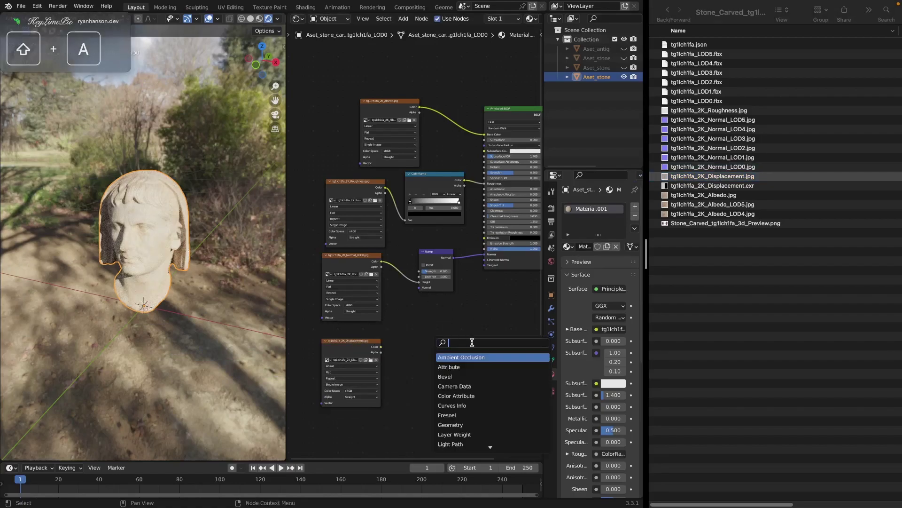
text(bump)
key(Return)
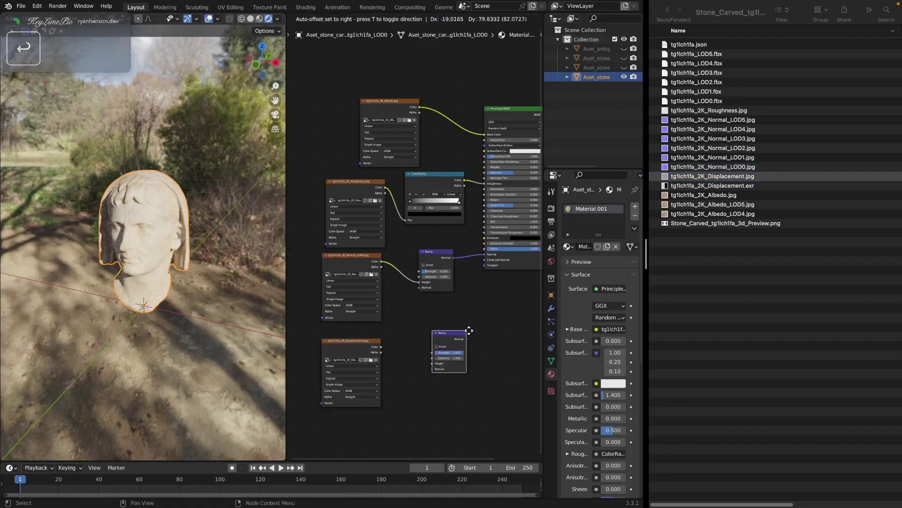
click(444, 319)
drag(381, 346, 419, 287)
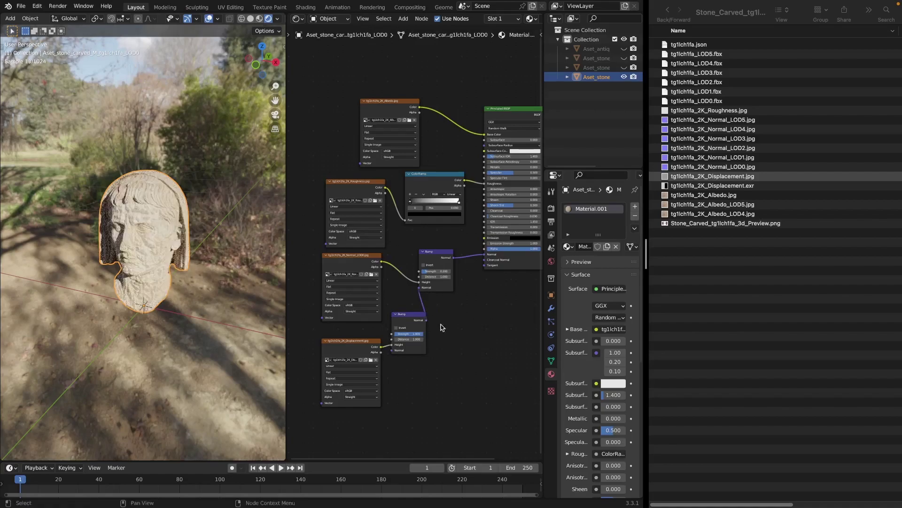
drag(442, 338, 368, 376)
drag(414, 318, 407, 322)
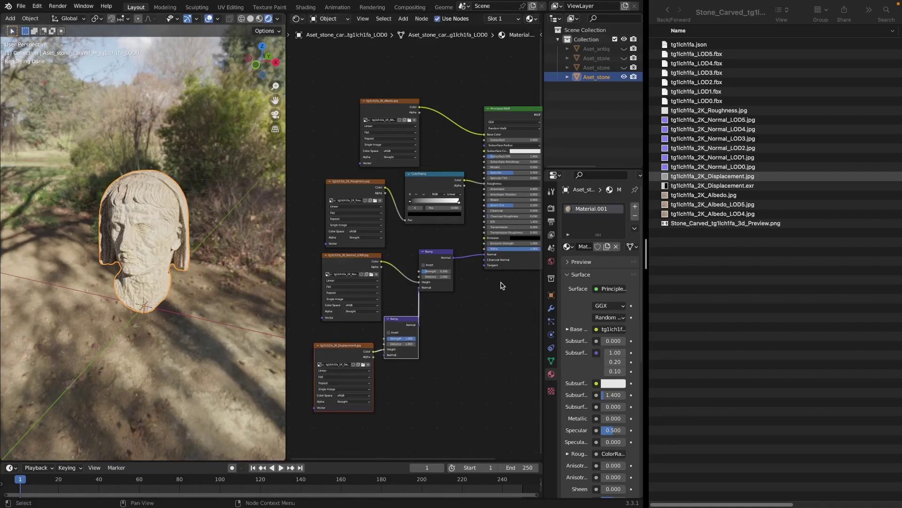
Step: Try a Strength of 0.4 on the displacement map's Bump node and reduce it further
double_click(405, 339)
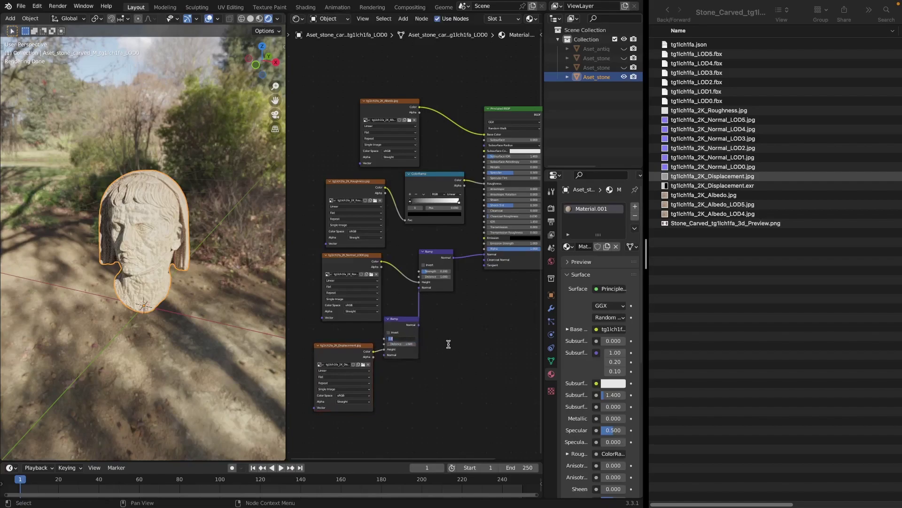
text(0.4)
key(Return)
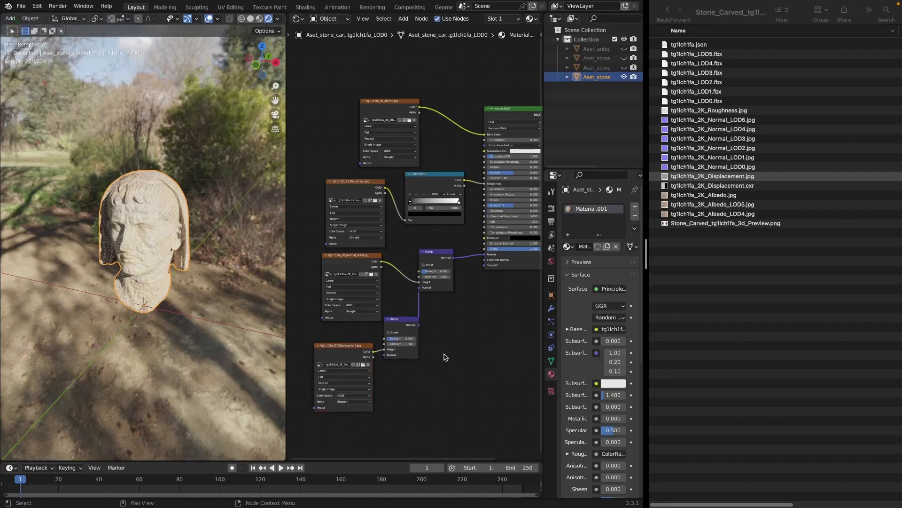
drag(408, 338, 397, 339)
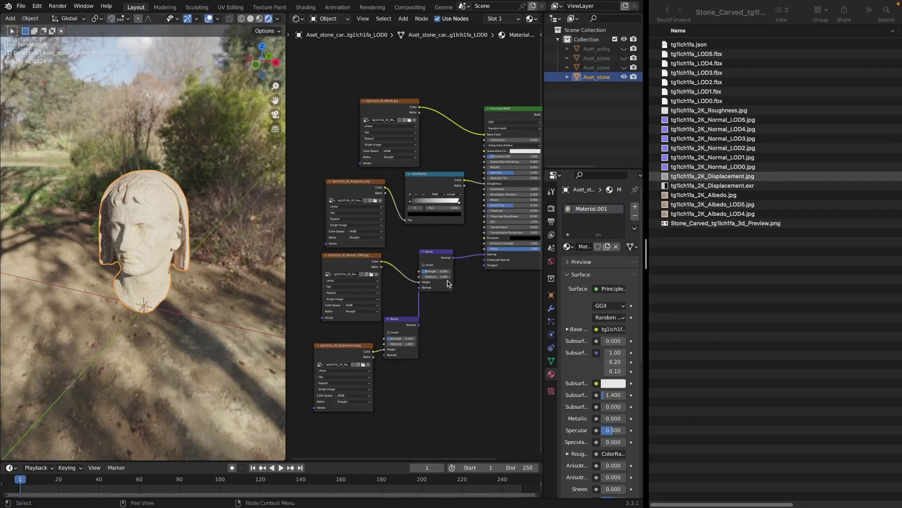
Step: Compare the rendered head up close with the reference image Stone_Carved_tg1lch1fa_3d_Preview.png
click(751, 251)
click(768, 223)
key(space)
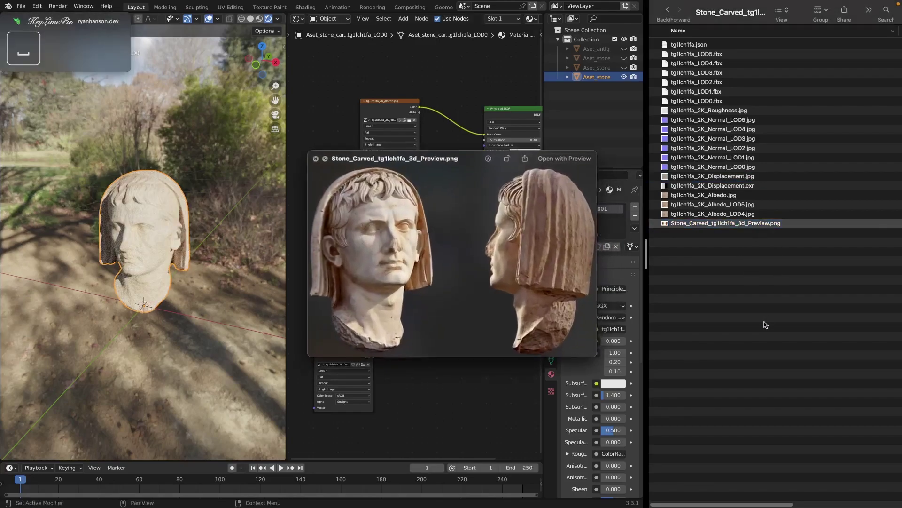
click(441, 400)
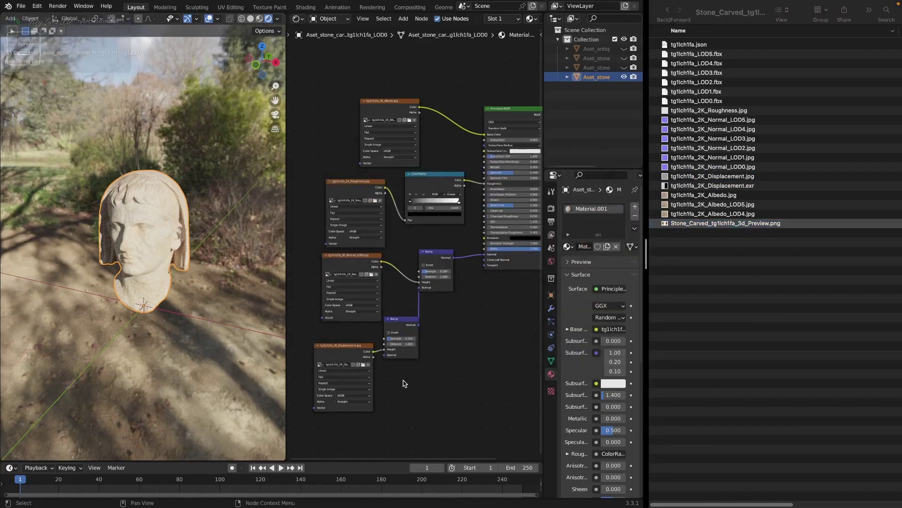
scroll(218, 349, up, 3)
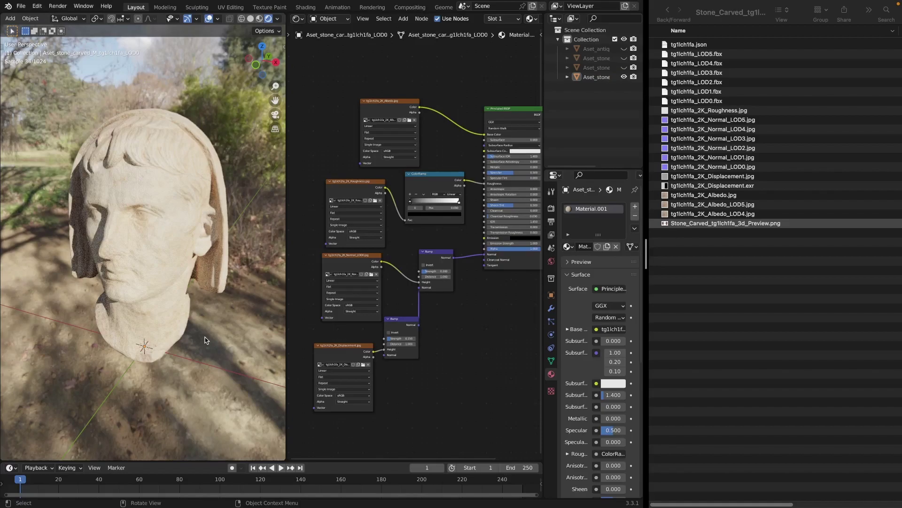
click(824, 279)
key(space)
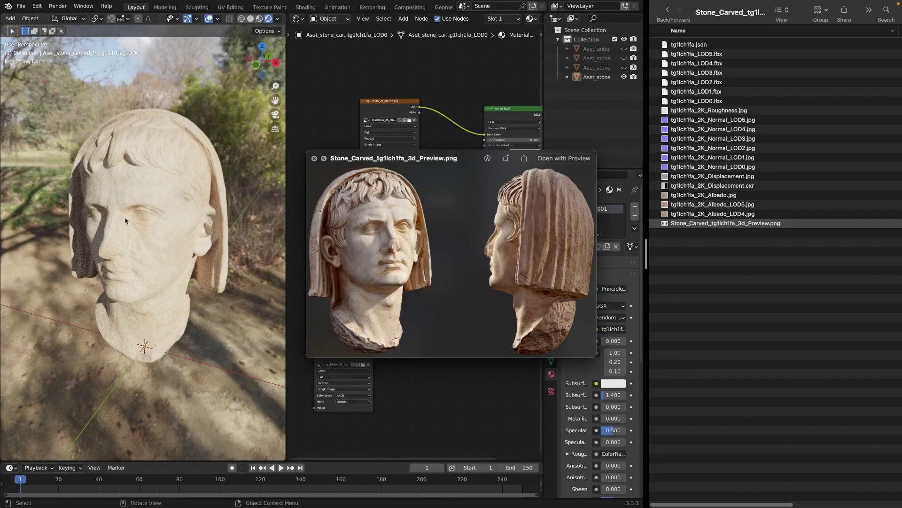
key(space)
Step: Set the Strength of the displacement map's Bump node to 0.1
click(408, 338)
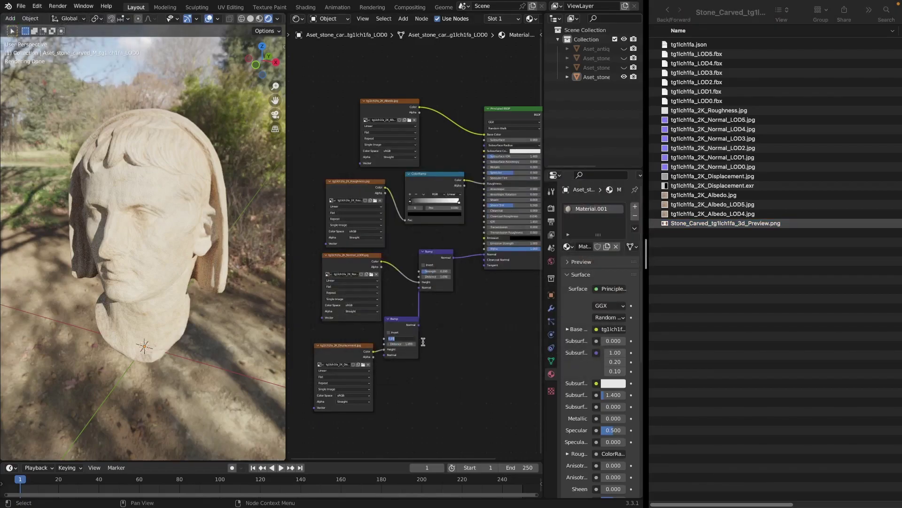
text(0.1)
key(Return)
Step: Set the Strength of the normal map's Bump node to 0.2
drag(435, 271, 444, 272)
click(436, 273)
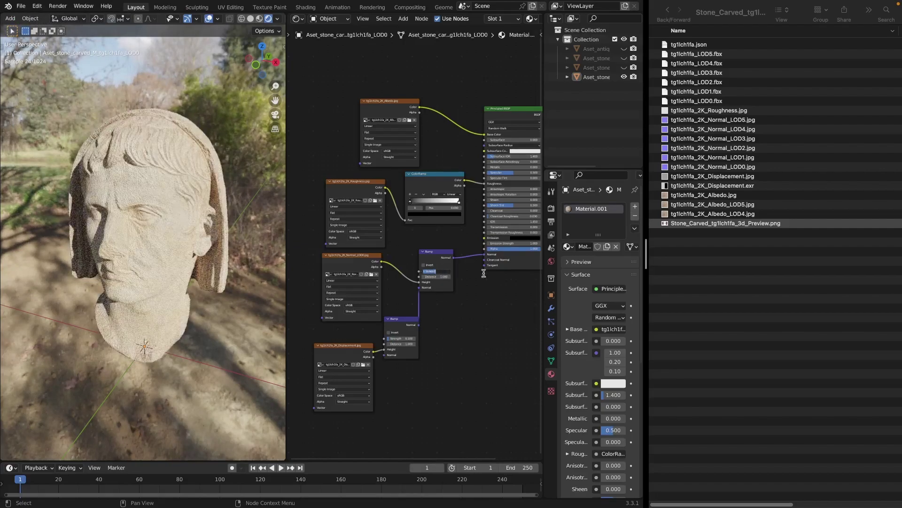
text(0.2)
key(Return)
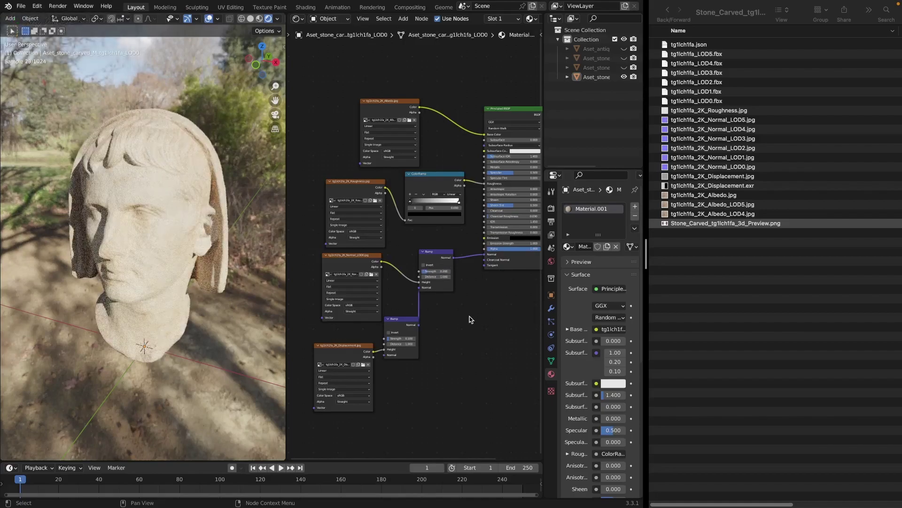
Step: Set the Strength of the displacement map's Bump node to 0.15 and check the head from several angles
click(404, 340)
text(0.15)
key(Return)
middle_drag(83, 317, 141, 305)
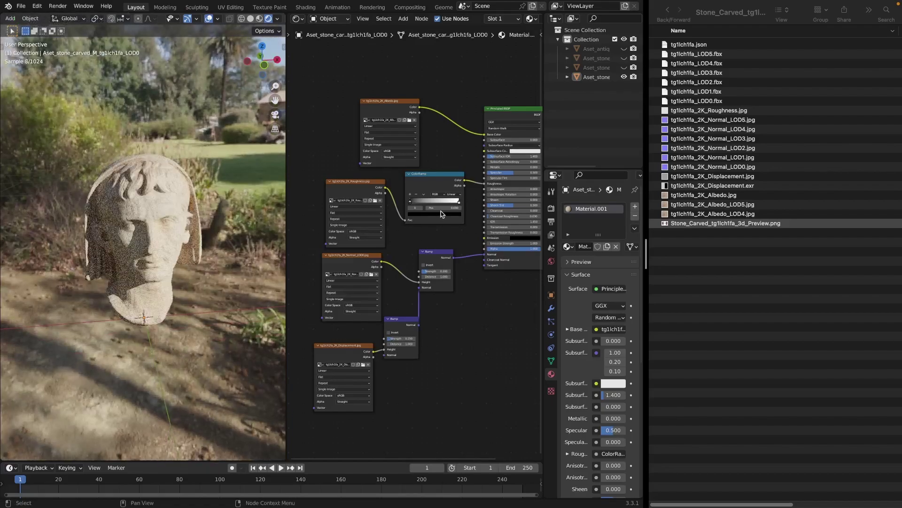
middle_drag(187, 247, 117, 241)
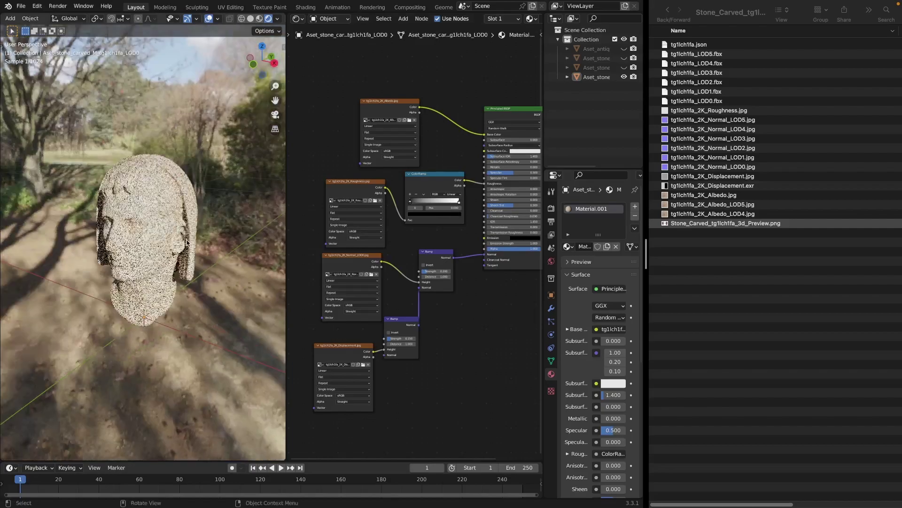
Step: Hide the carved head and import thfjdj3fa_LOD0.fbx from the Stone_Carved_thfjdj3fa_2K_3d_ms folder
click(179, 254)
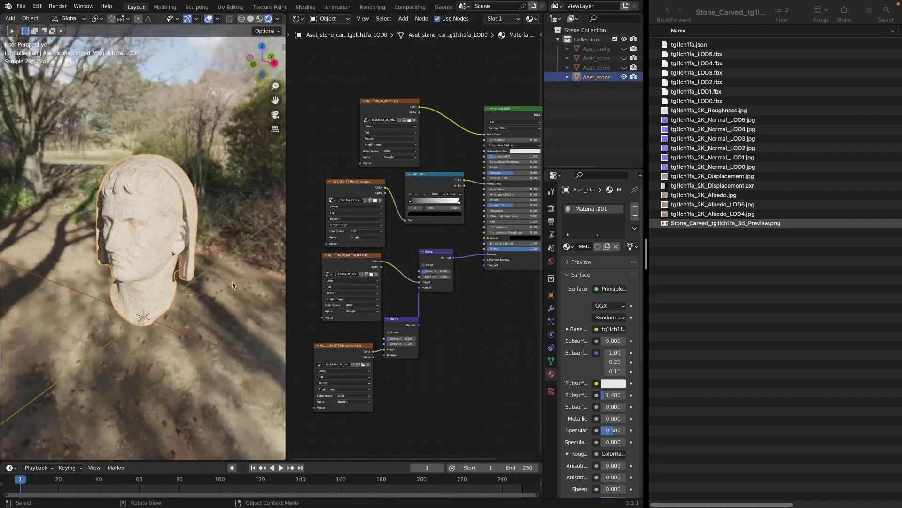
super+click(726, 12)
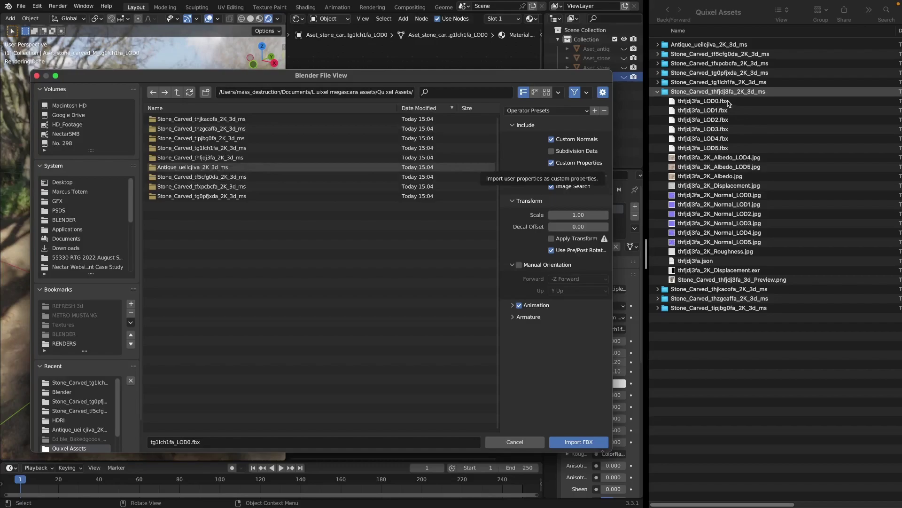
click(740, 102)
drag(740, 101, 431, 391)
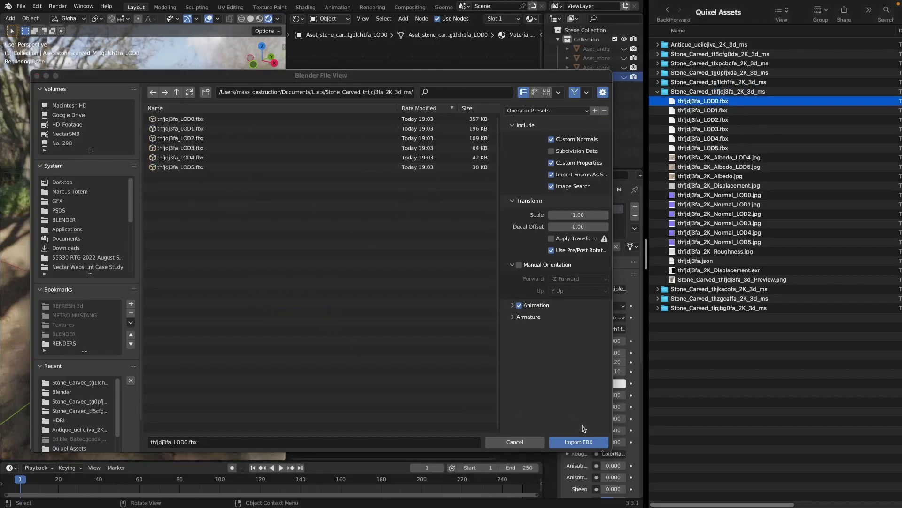
click(581, 442)
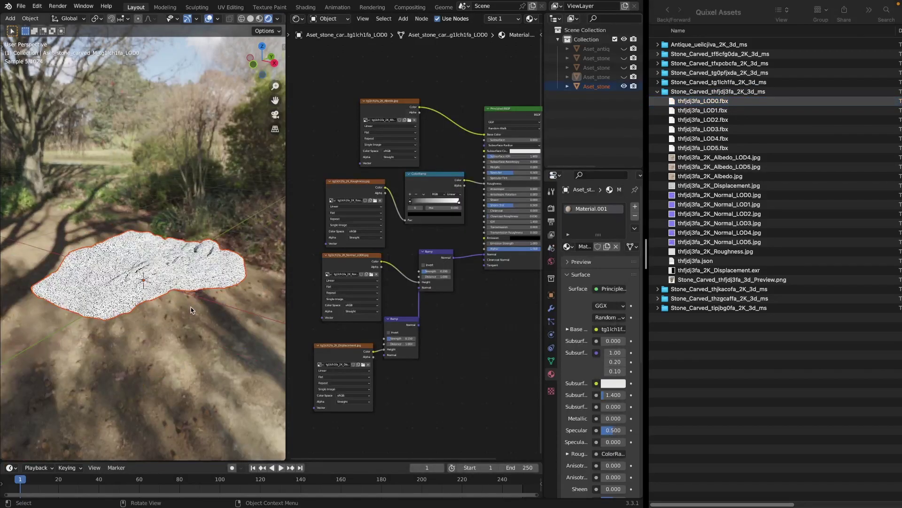
middle_drag(190, 311, 191, 331)
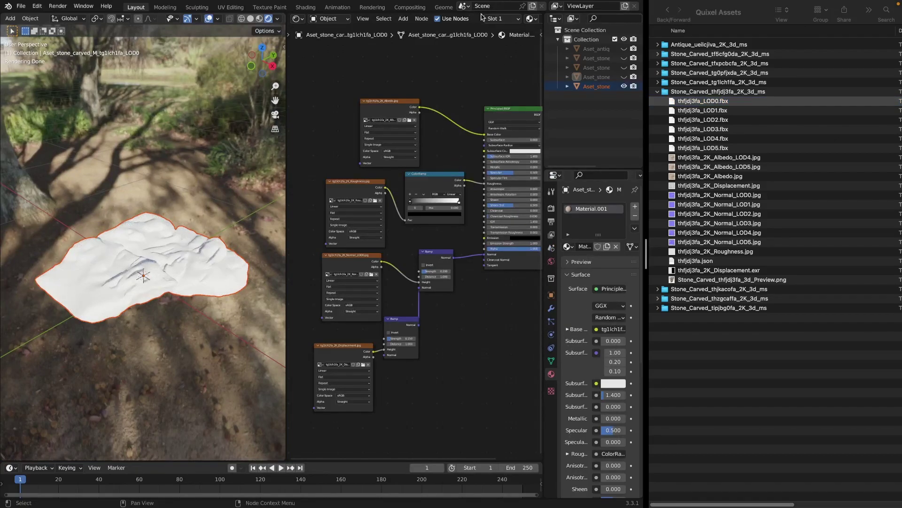
Step: Assign the existing Material.001 to the newly imported carved stone in place of default_material
click(155, 228)
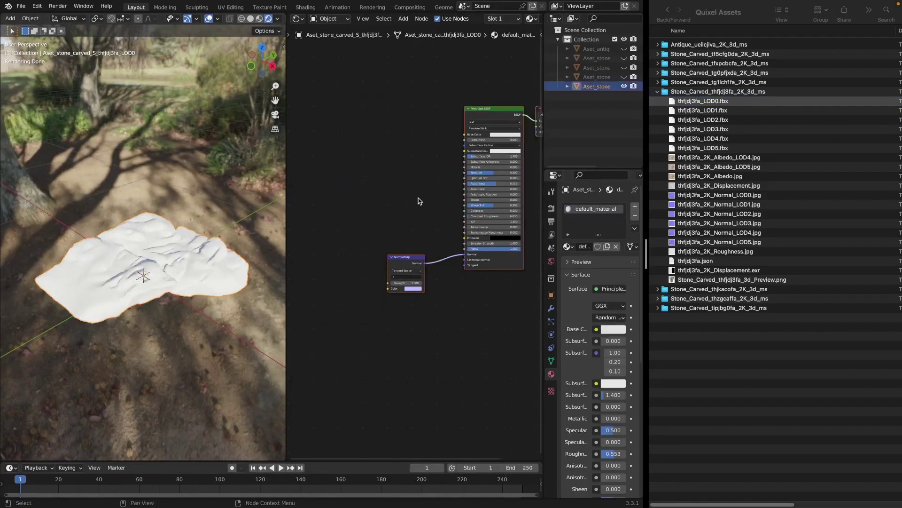
click(464, 9)
scroll(530, 21, right, 3)
click(427, 19)
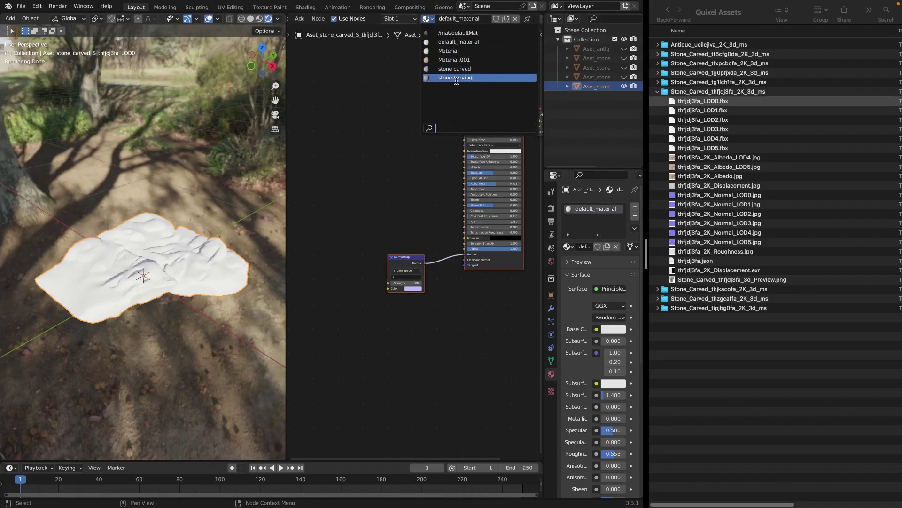
click(457, 59)
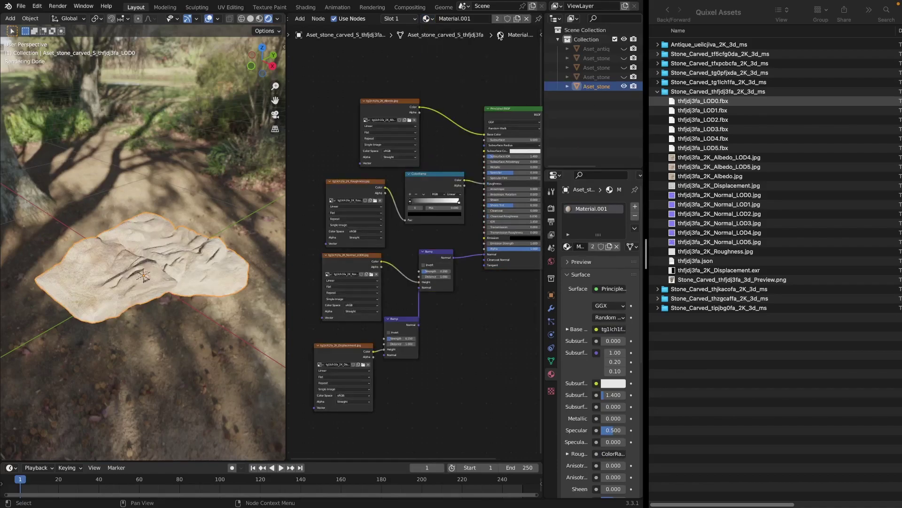
Step: Make the carved stone's material an independent copy and rename it "stone floor"
click(517, 19)
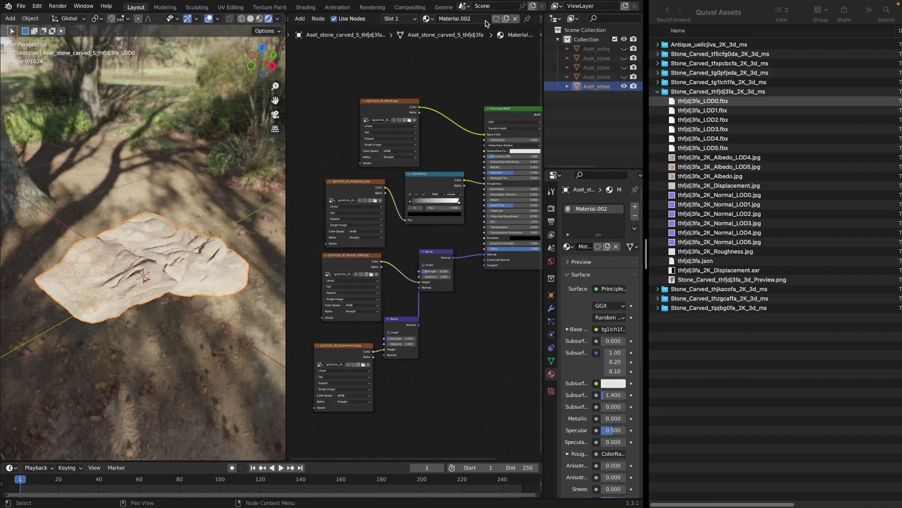
click(485, 22)
text(stone floor)
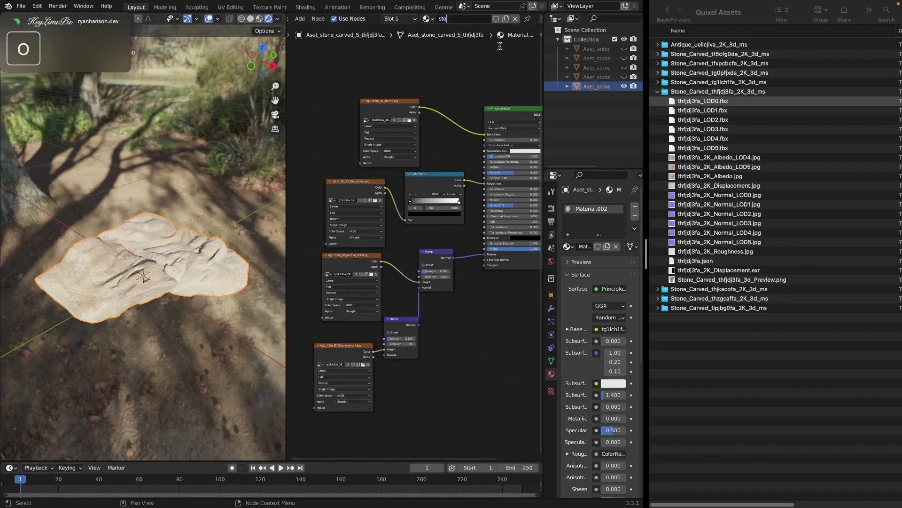
key(Return)
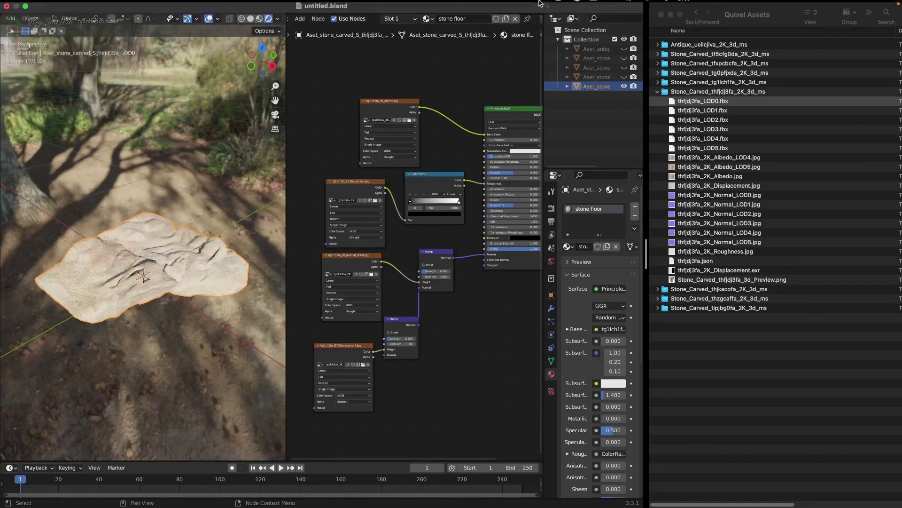
Step: Replace the image in the stone floor material's albedo texture node with thfjdj3fa_2K_Albedo.jpg
click(409, 121)
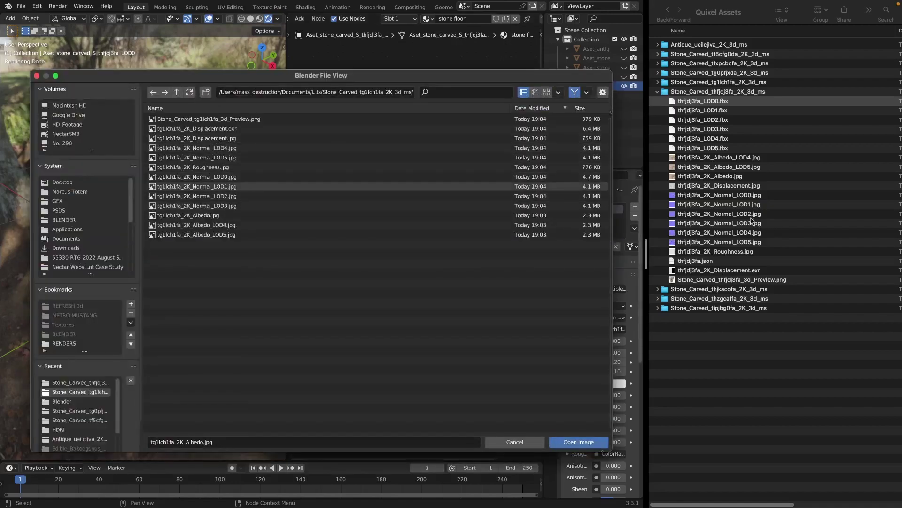
double_click(705, 94)
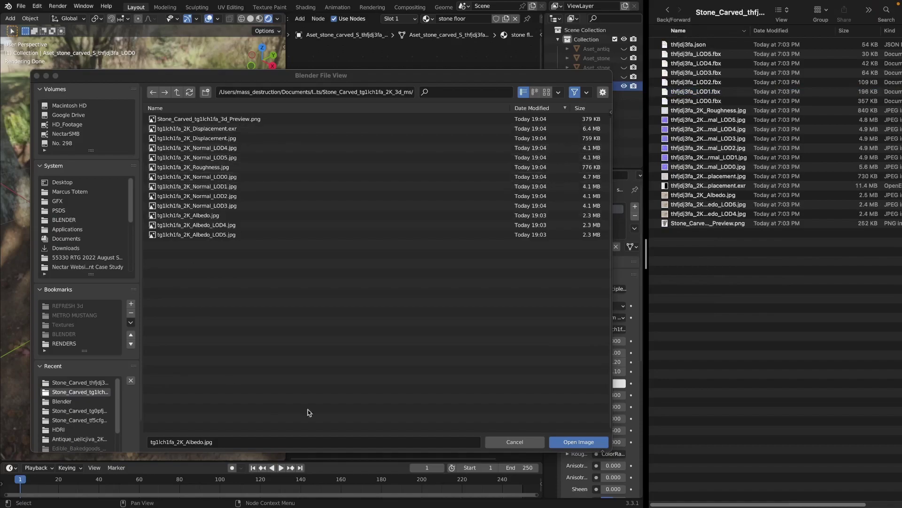
drag(501, 79, 504, 219)
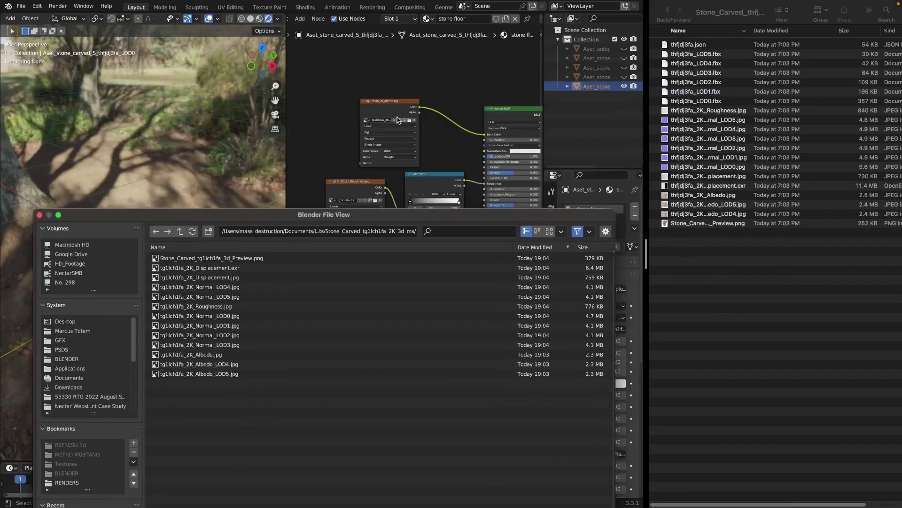
drag(407, 219, 421, 60)
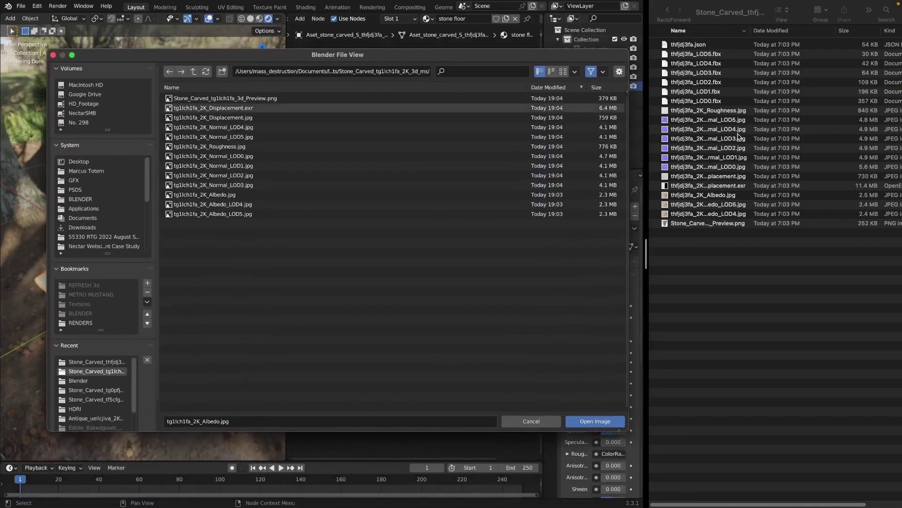
click(732, 196)
drag(732, 196, 387, 322)
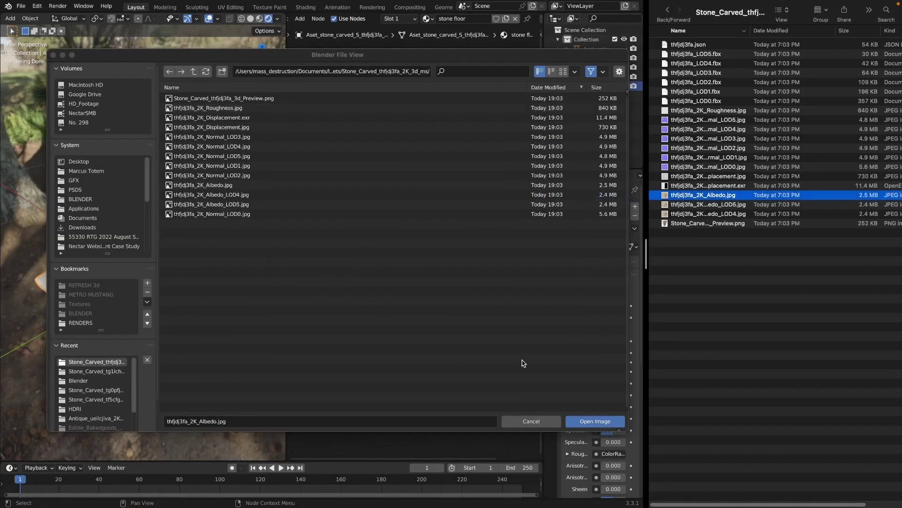
click(583, 420)
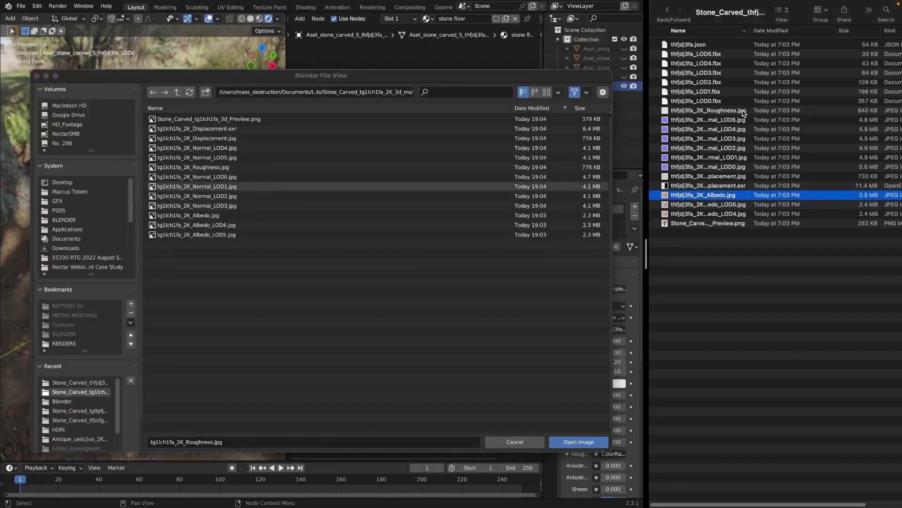
Step: Replace the image in the roughness texture node with thfjdj3fa_2K_Roughness.jpg
click(752, 111)
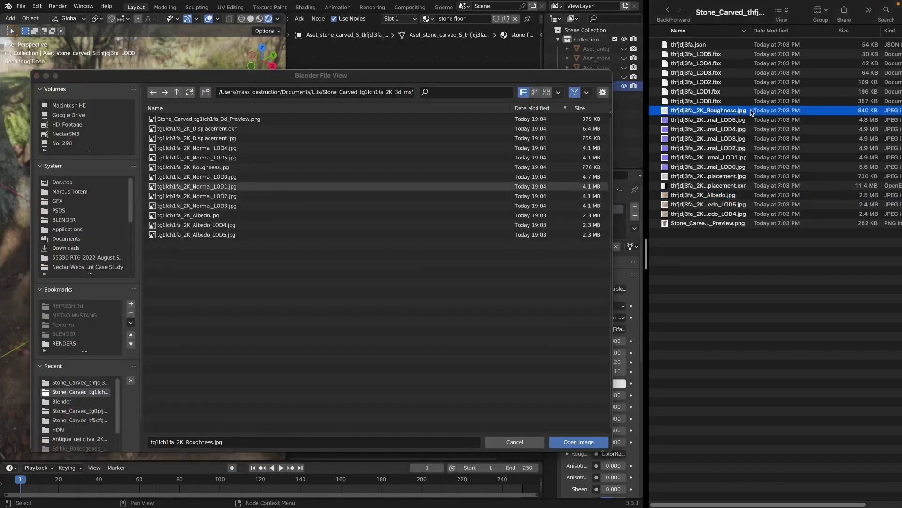
drag(752, 111, 385, 341)
click(574, 442)
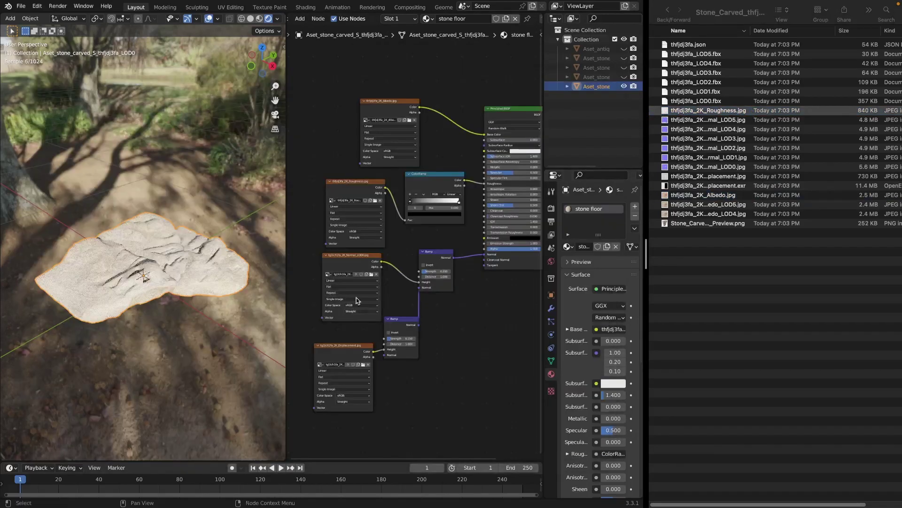
Step: Load thfjdj3fa_2K_Normal_LOD0.jpg into the normal texture node and thfjdj3fa_2K_Displacement.jpg into the displacement texture node
click(360, 266)
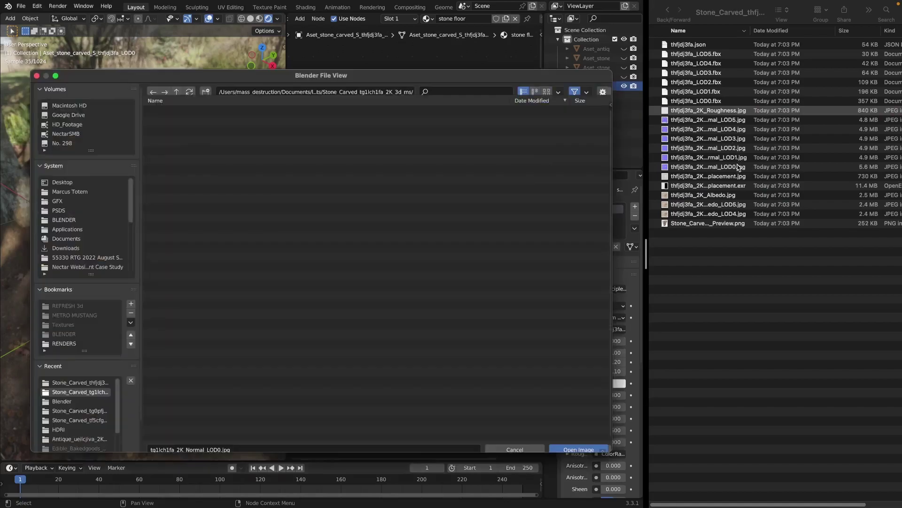
drag(752, 167, 470, 235)
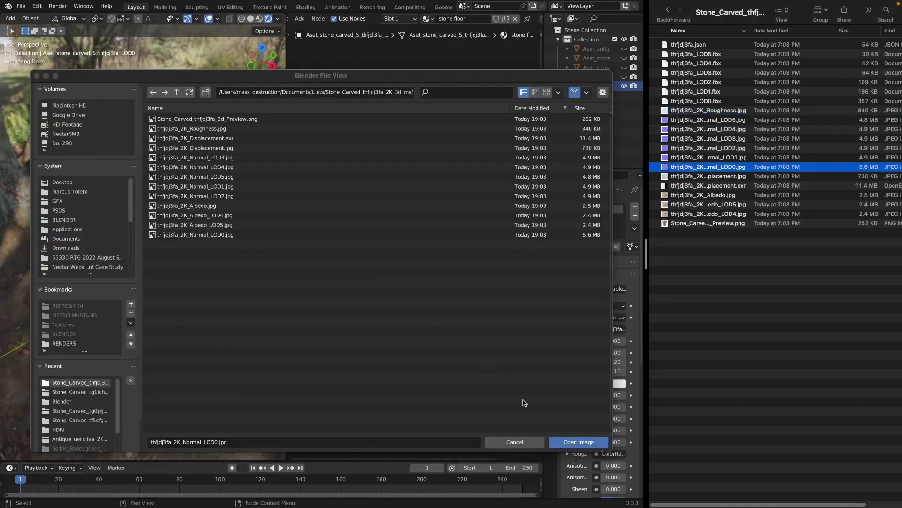
click(576, 442)
click(365, 365)
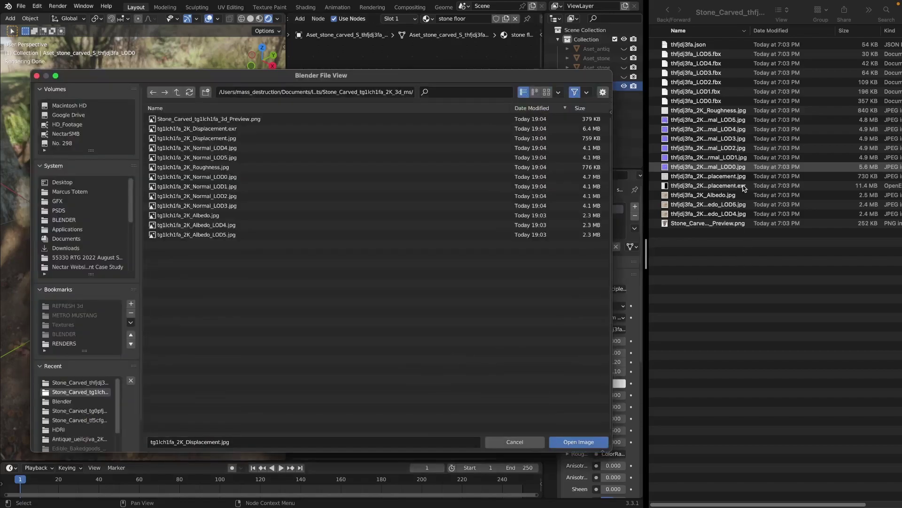
drag(743, 177, 323, 356)
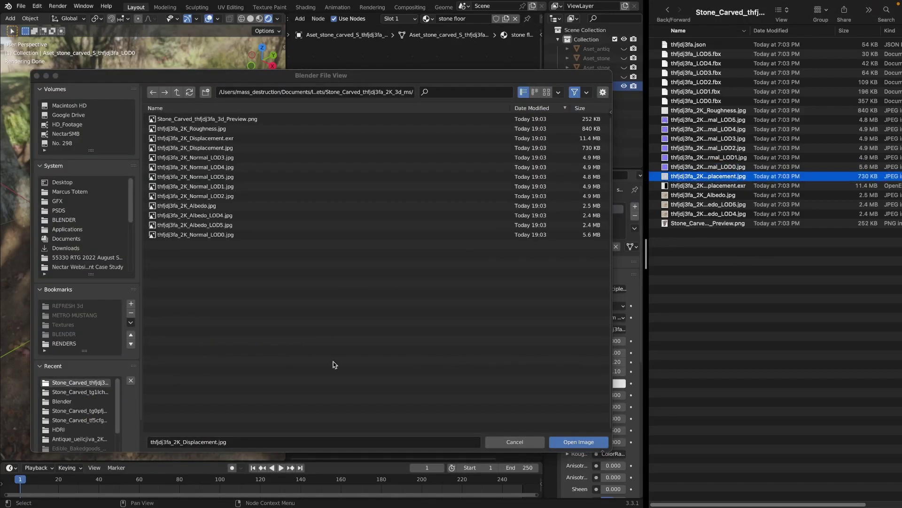
click(571, 440)
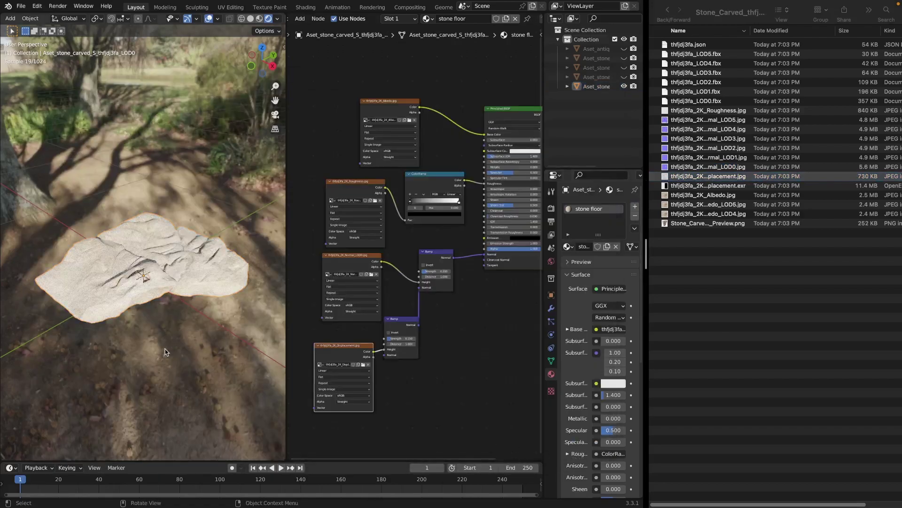
Step: Inspect the textured stone up close and move both Bump nodes farther from their image texture nodes
middle_drag(244, 282, 226, 296)
scroll(221, 303, up, 5)
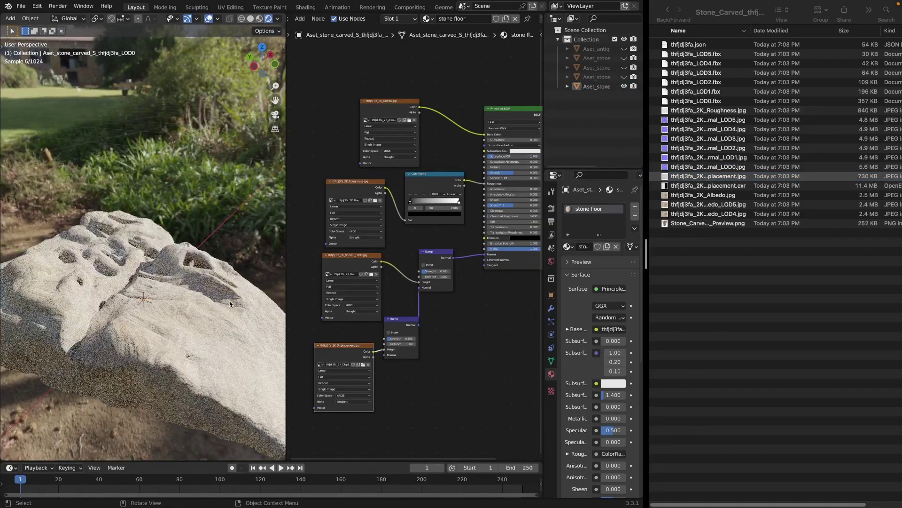
scroll(213, 311, down, 2)
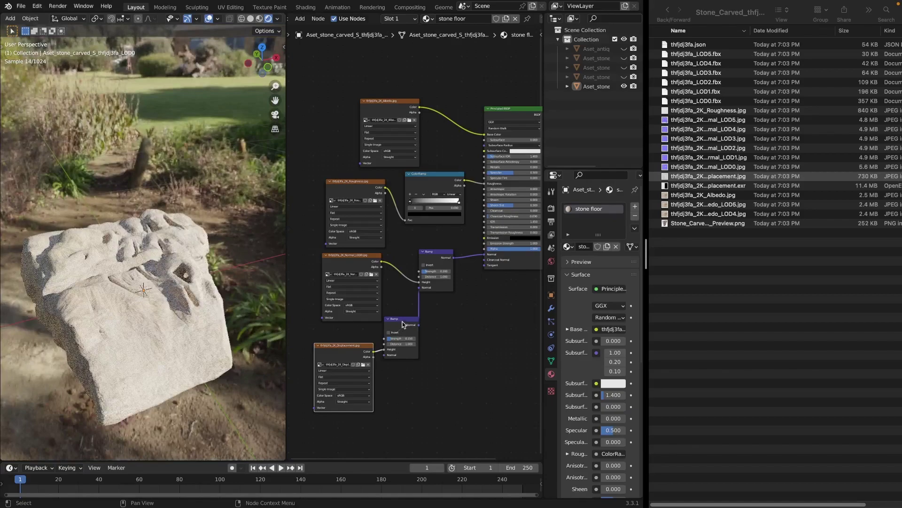
drag(403, 326, 420, 330)
drag(436, 286, 449, 288)
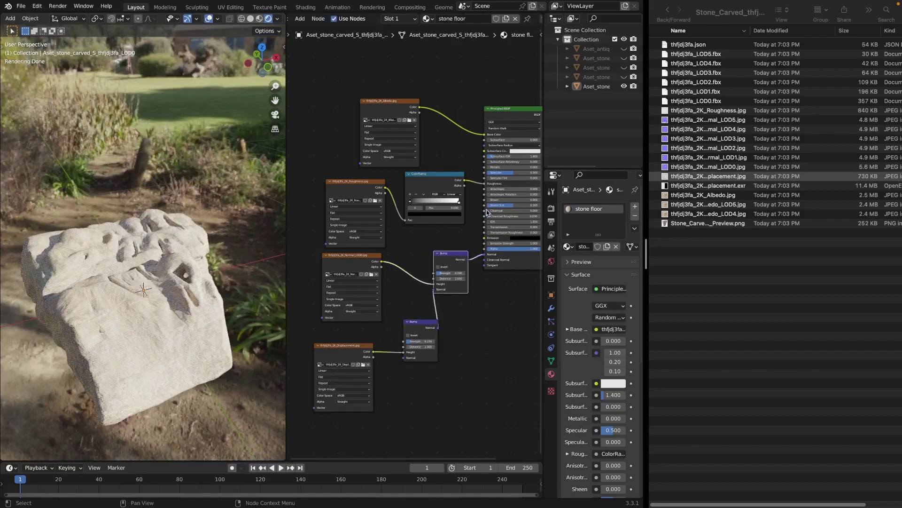
Step: Compare the rendered stone relief with the reference image Stone_Carved_thfjdj3fa_3d_Preview.png
click(771, 224)
key(space)
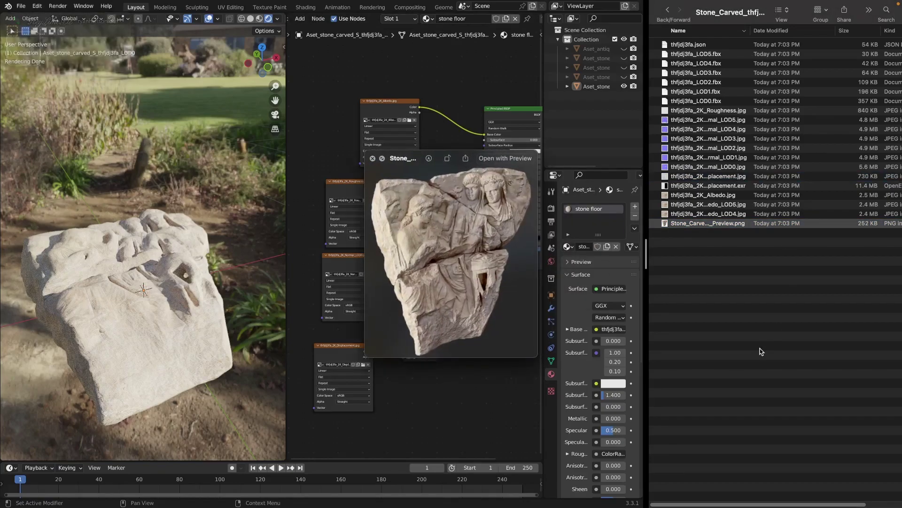
middle_drag(215, 289, 226, 281)
key(space)
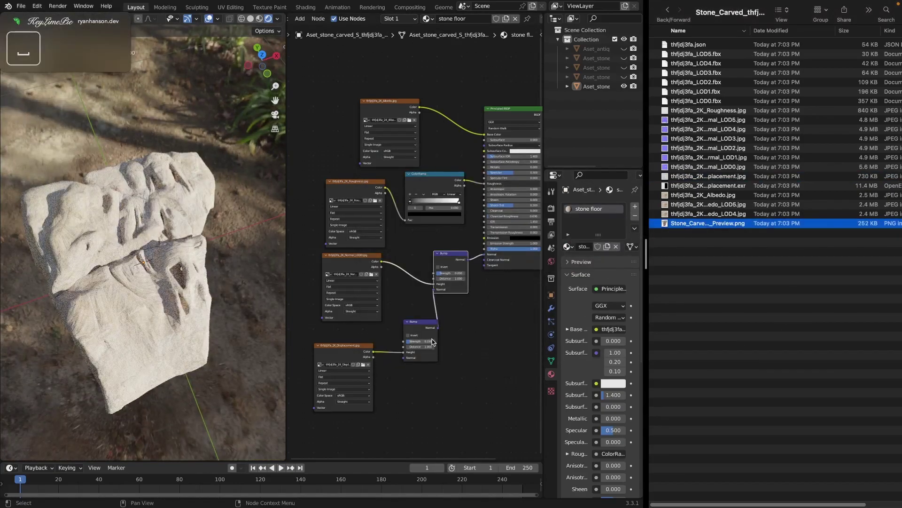
Step: Set the normal-map Bump node's strength to 0.3 and adjust the displacement Bump node's strength
click(433, 341)
key(Return)
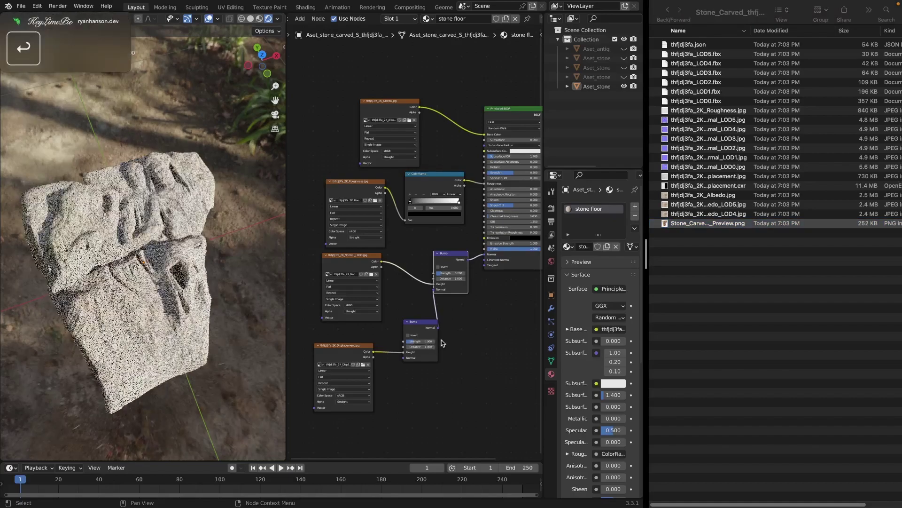
click(459, 274)
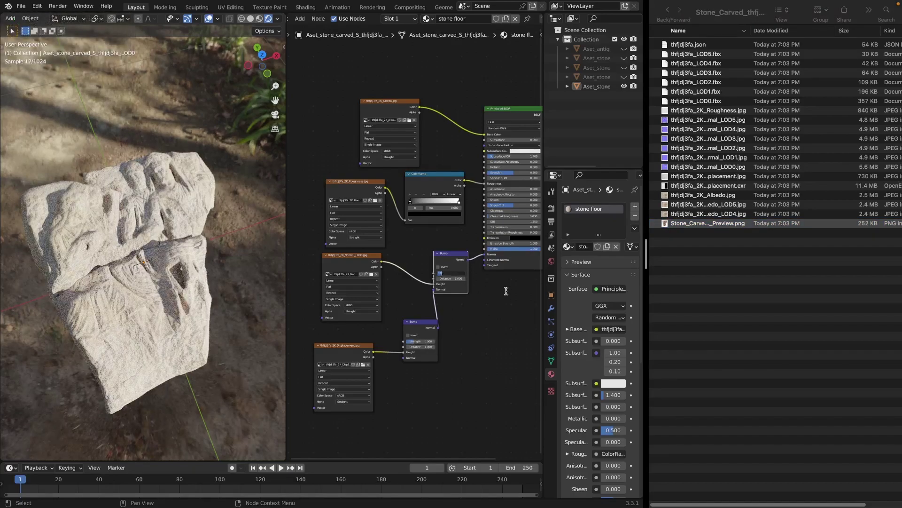
text(0.3)
key(Return)
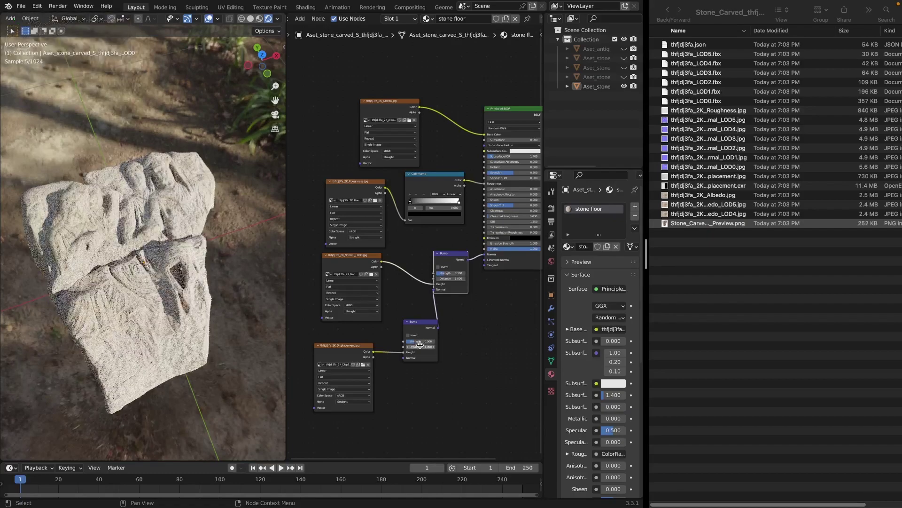
click(423, 342)
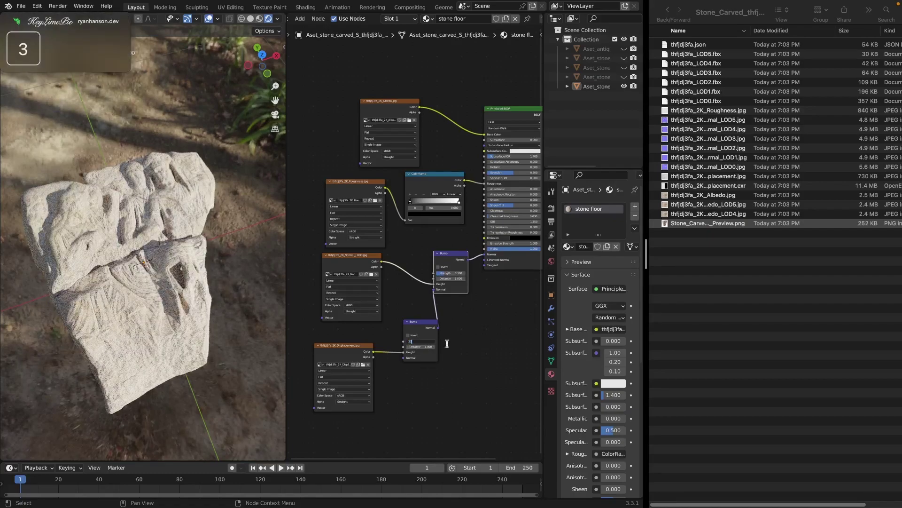
Step: Examine the carved stone's relief and surface roughness up close from a lower angle
middle_drag(138, 272, 217, 291)
drag(434, 205, 412, 205)
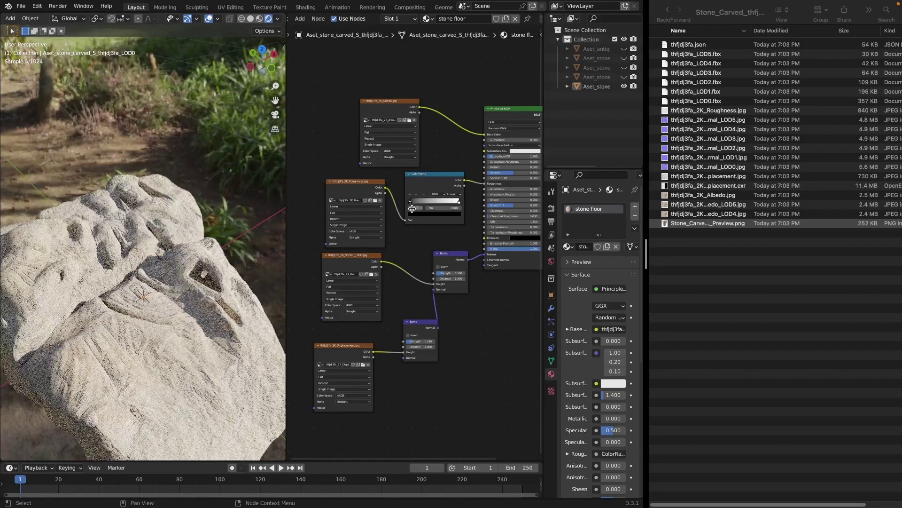
middle_drag(237, 272, 220, 276)
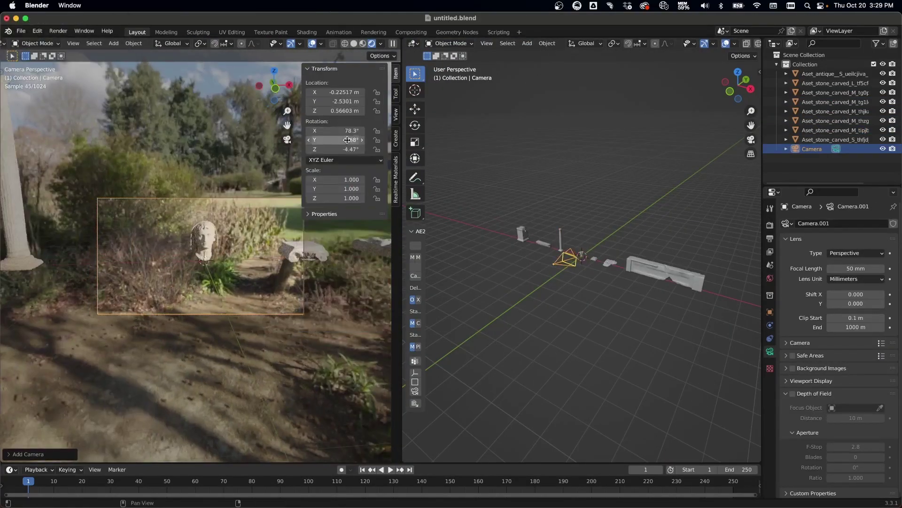
Step: Adjust the camera's Z location and scale the large carved stone spanning the columns along the X axis
click(343, 111)
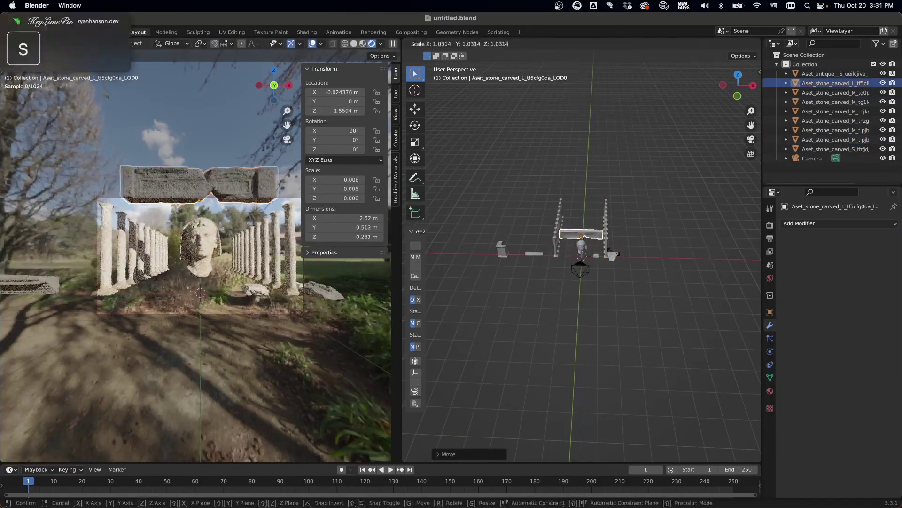
key(x)
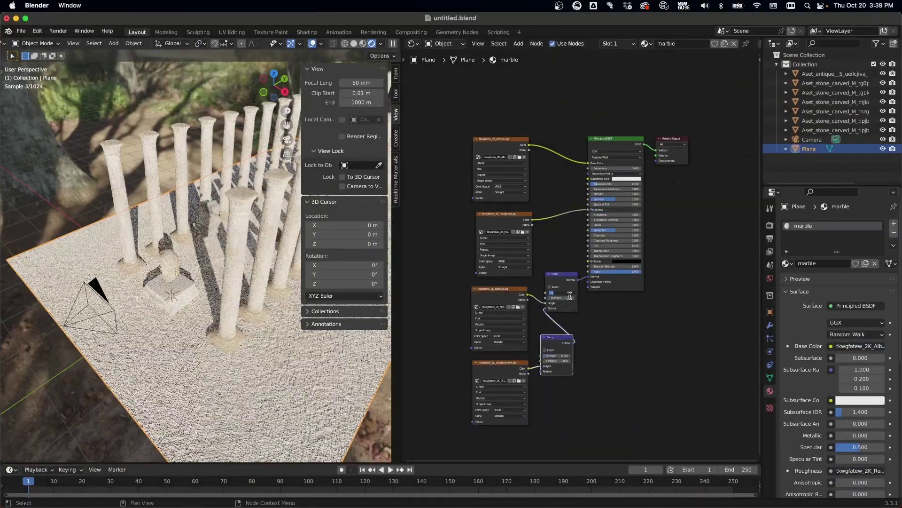
Step: Add texture coordinate and mapping nodes to the marble floor material with Node Wrangler
key(ctrl+t)
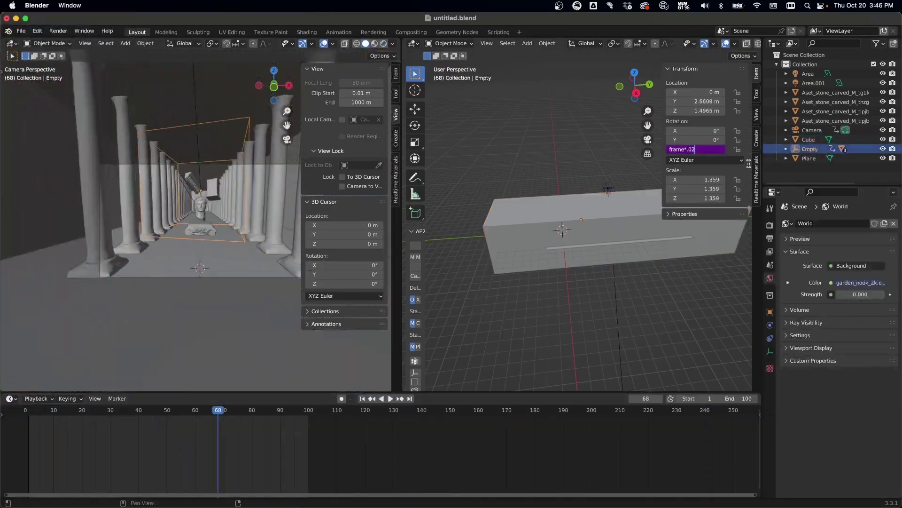
Step: Bring up the system's Force Quit window, and select the Area.001 light in the recovered scene
key(super+alt+Escape)
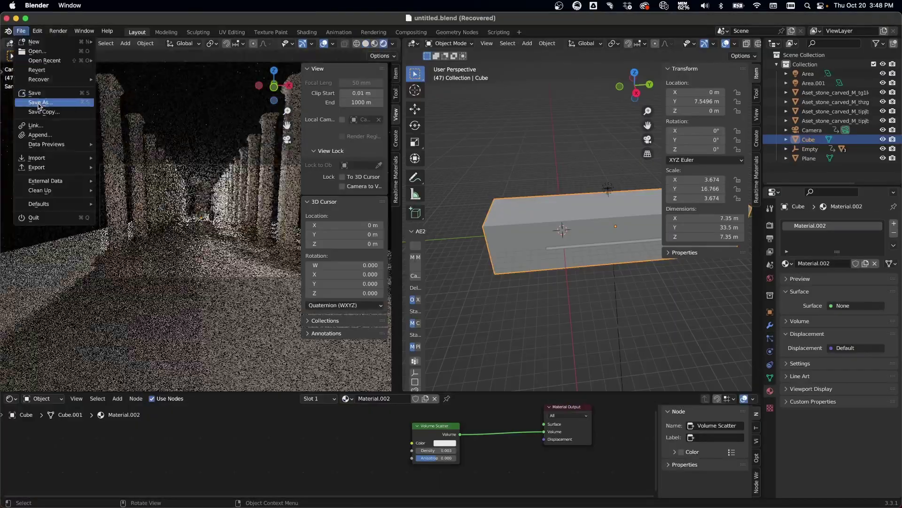
click(812, 83)
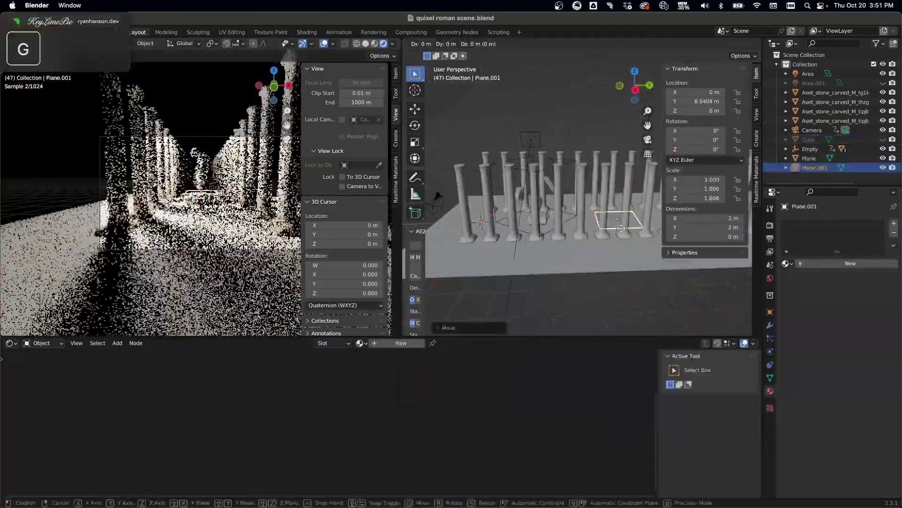
Step: Play the cloth simulation on the hanging Plane.001 banner and review its cloth physics settings
key(space)
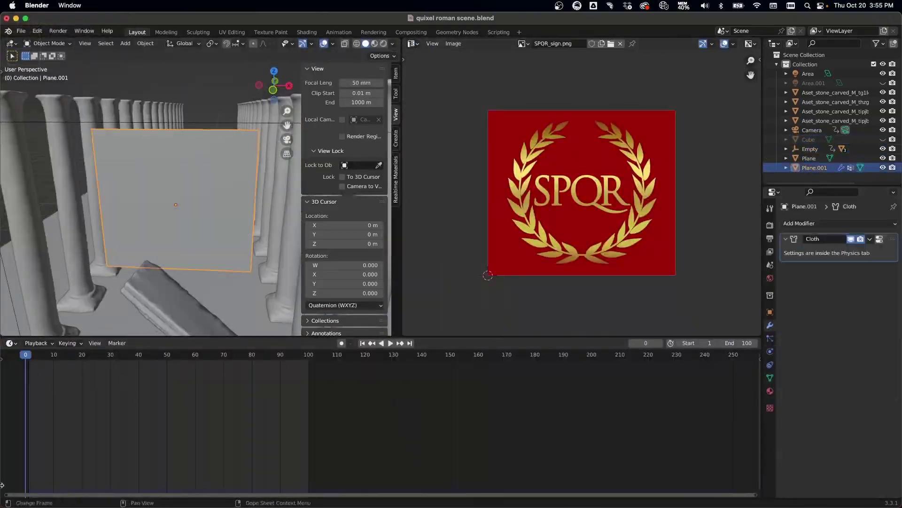
key(space)
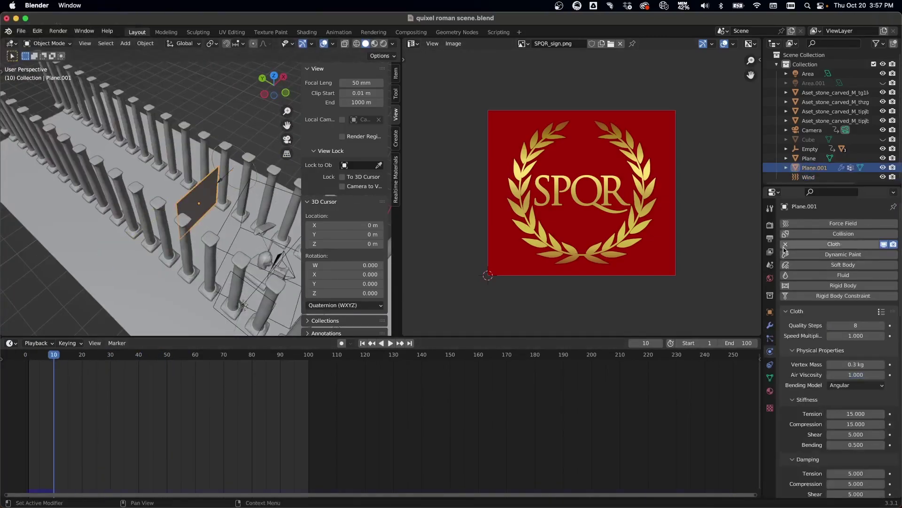
scroll(811, 442, down, 5)
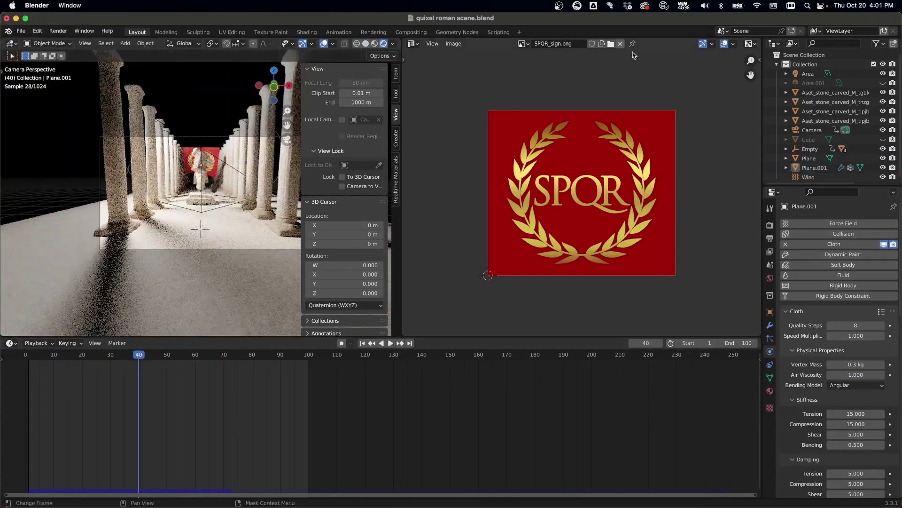
Step: Switch to the Texture Paint workspace and open the brush color picker for SPQR_sign.png
click(270, 32)
click(103, 55)
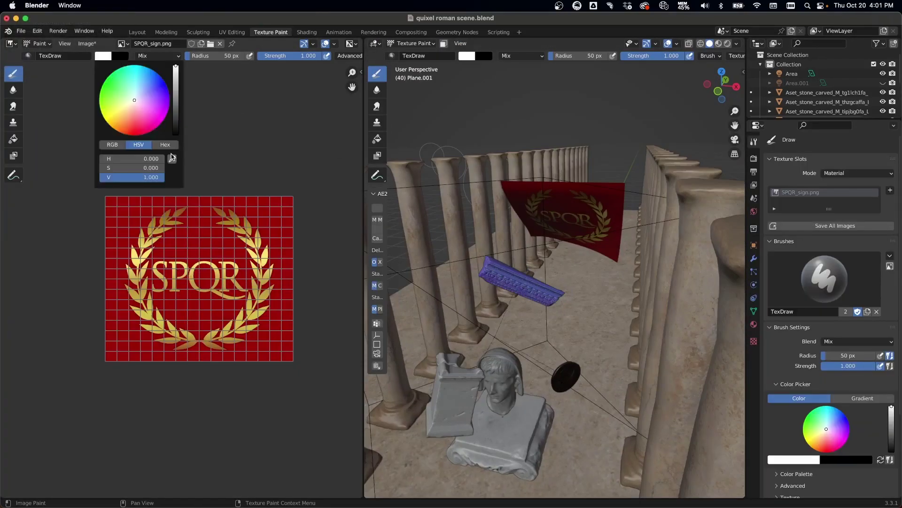